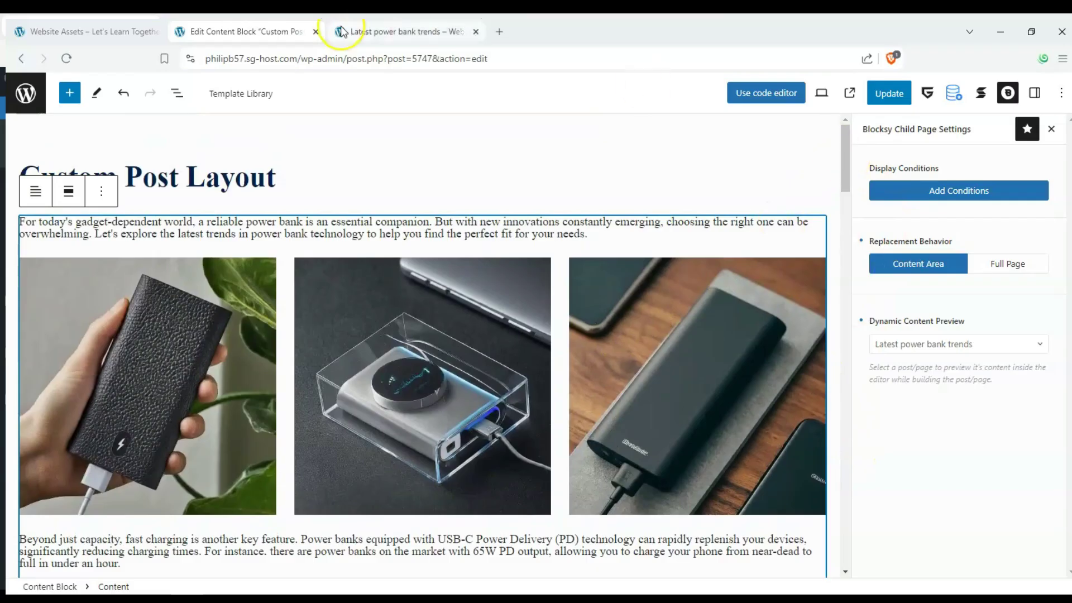
Compare the live power bank post with the layout, then search the block inserter for 'teatured'
left_click(402, 31)
scroll(340, 276, "down", 5)
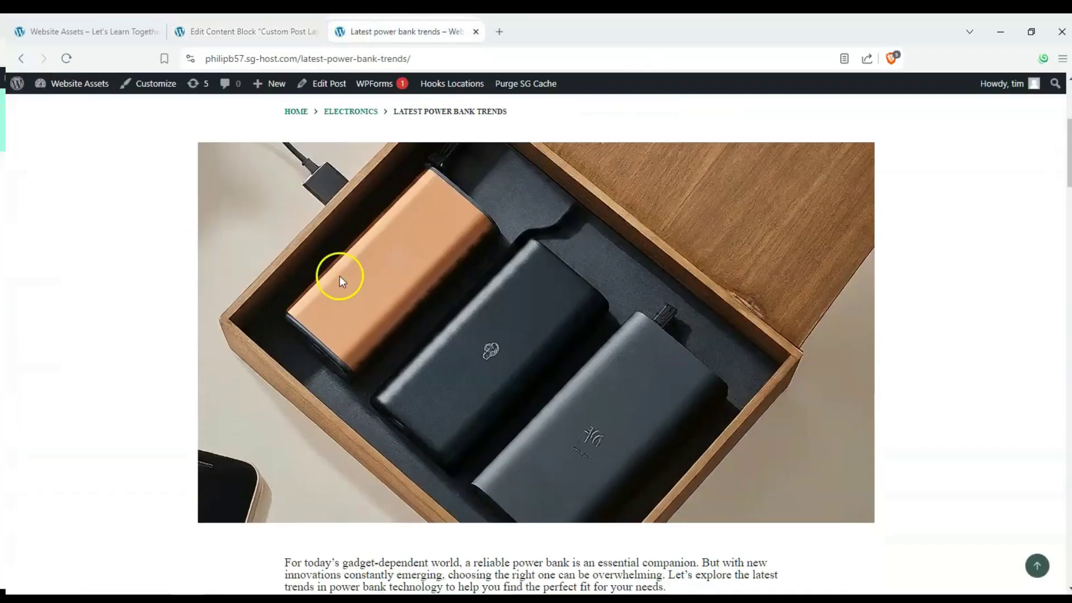
left_click(290, 28)
left_click_drag(845, 148, 849, 521)
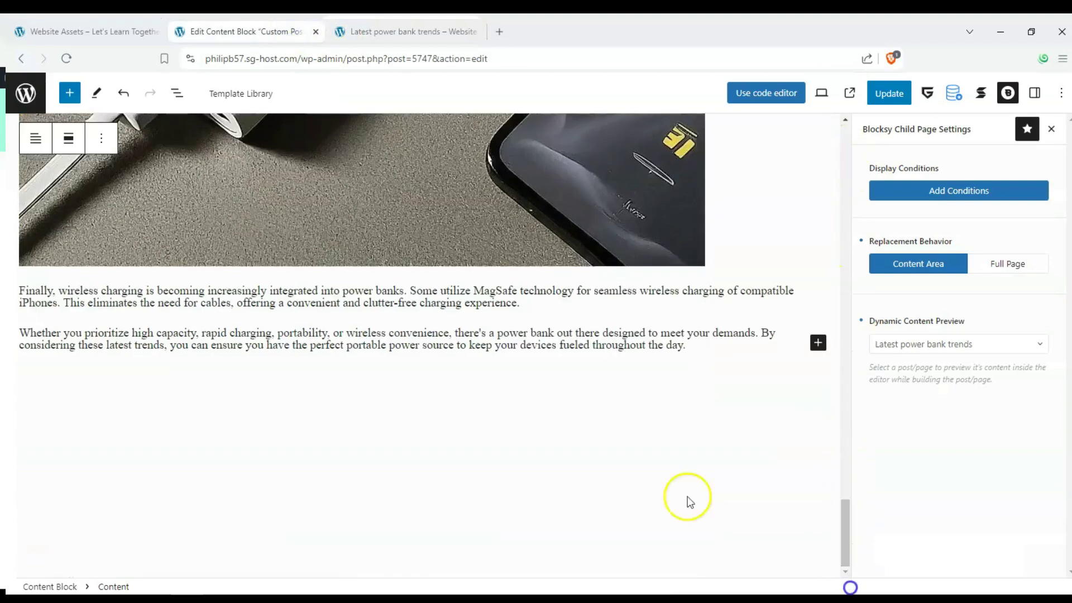
left_click(69, 93)
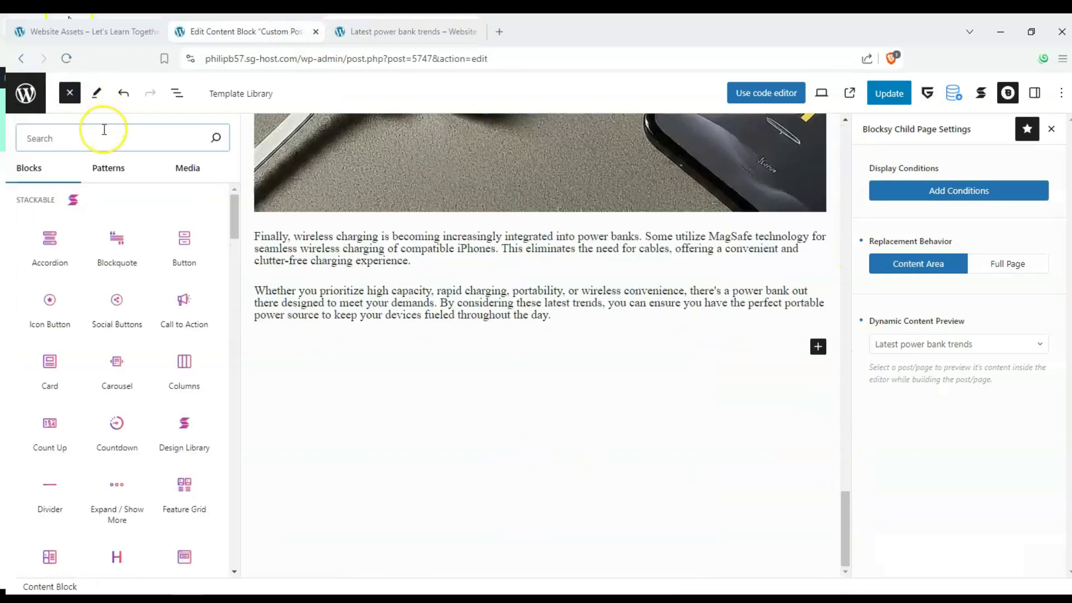
type("teatured")
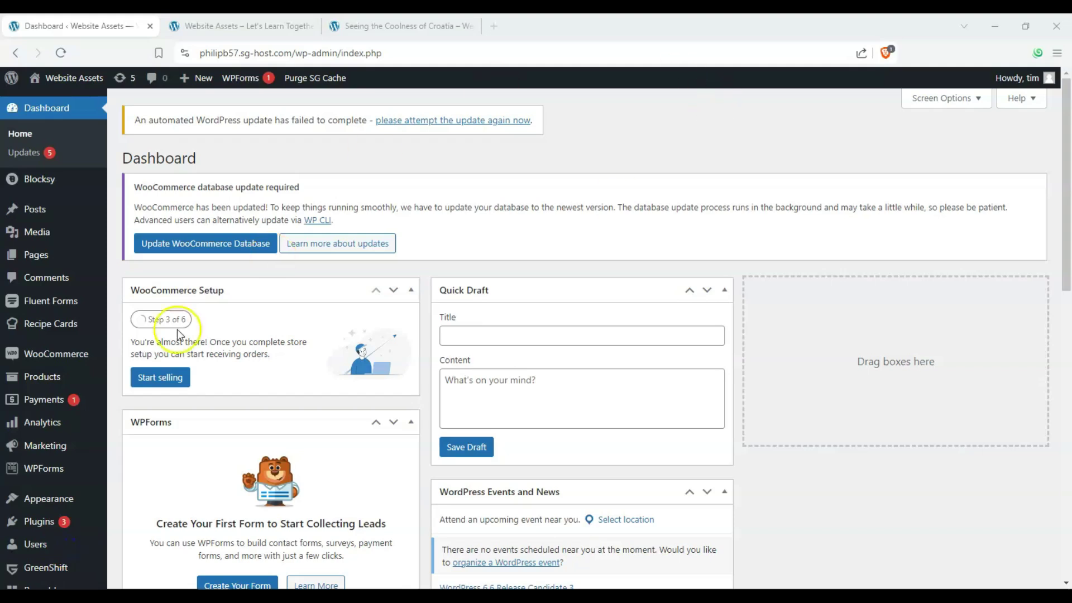
Create a Custom Template content block of type Single Template named 'Custom Post Layout'
mouse_move(11, 179)
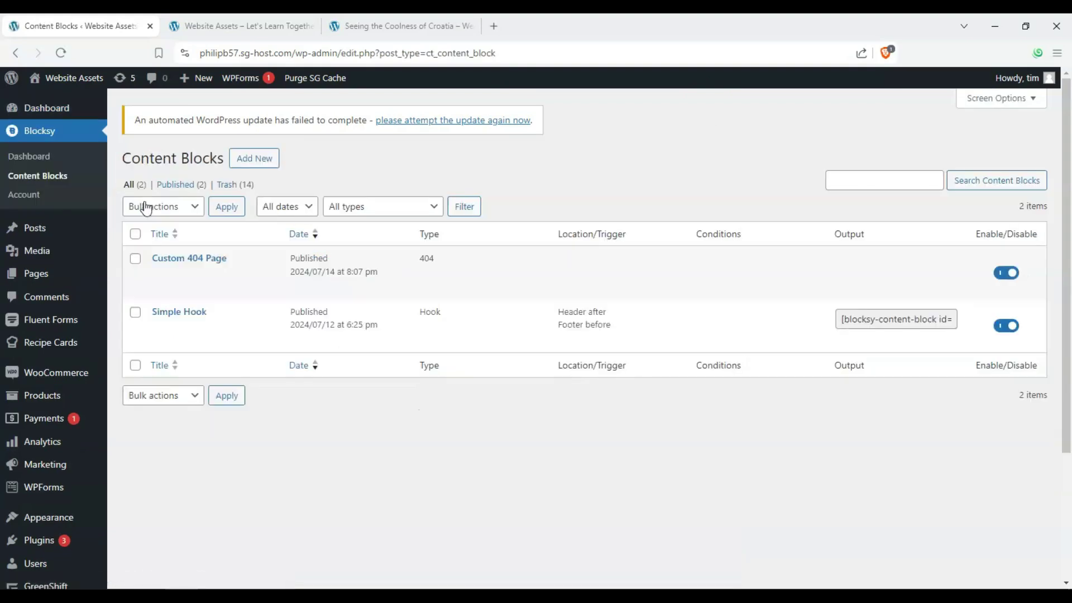
left_click(244, 168)
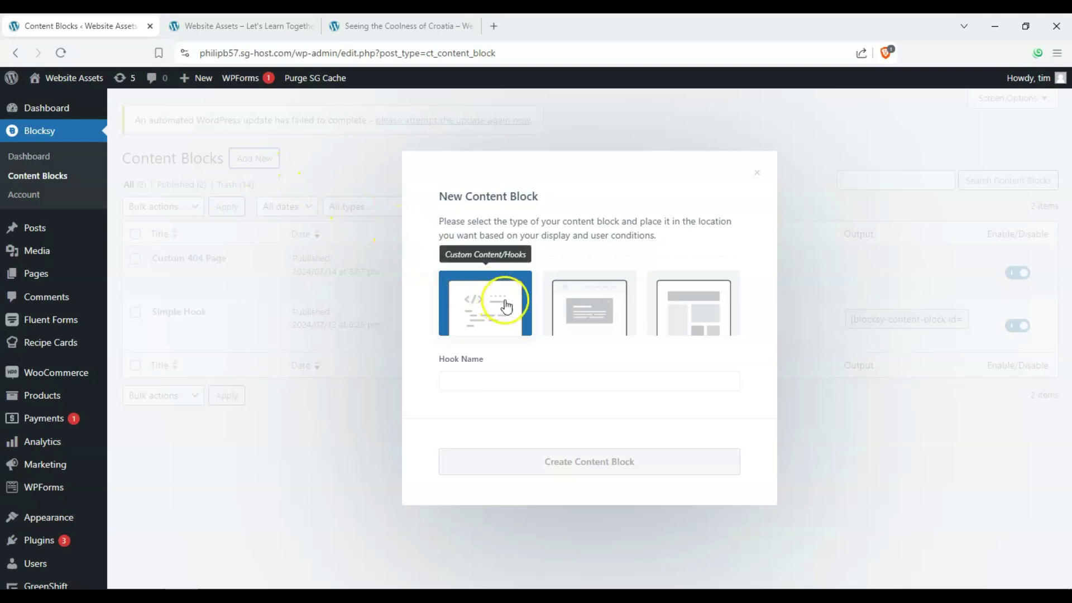
left_click(686, 312)
left_click(695, 352)
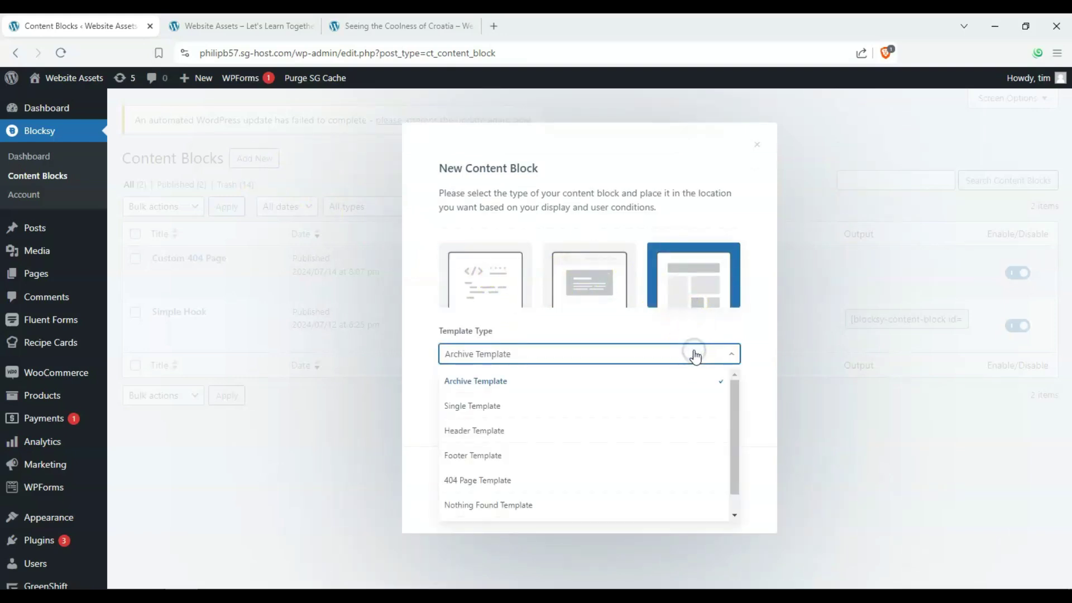
scroll(640, 408, "down", 1)
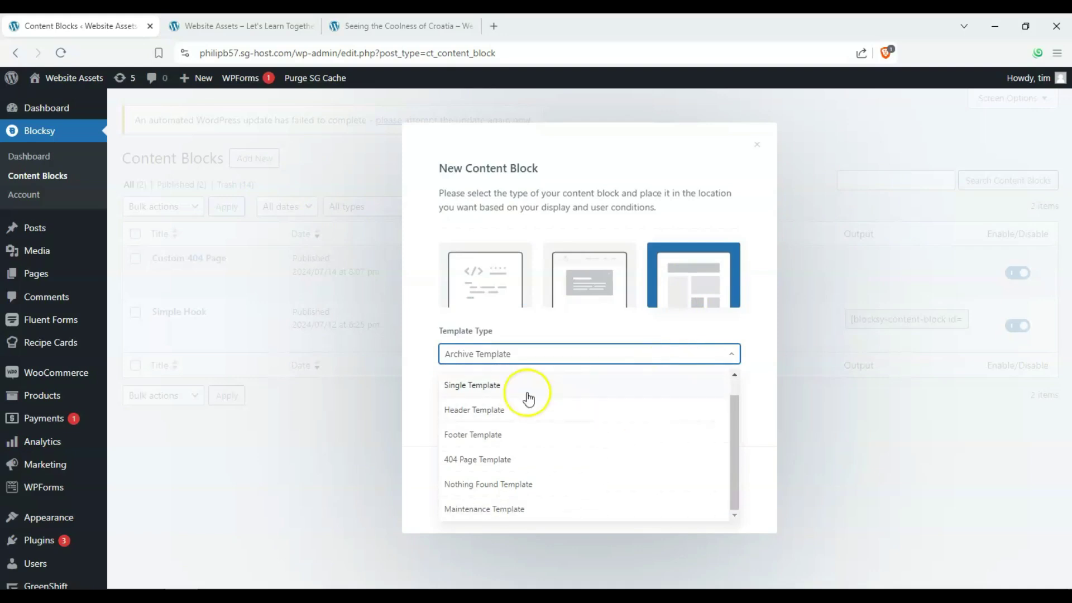
left_click(490, 390)
left_click(495, 407)
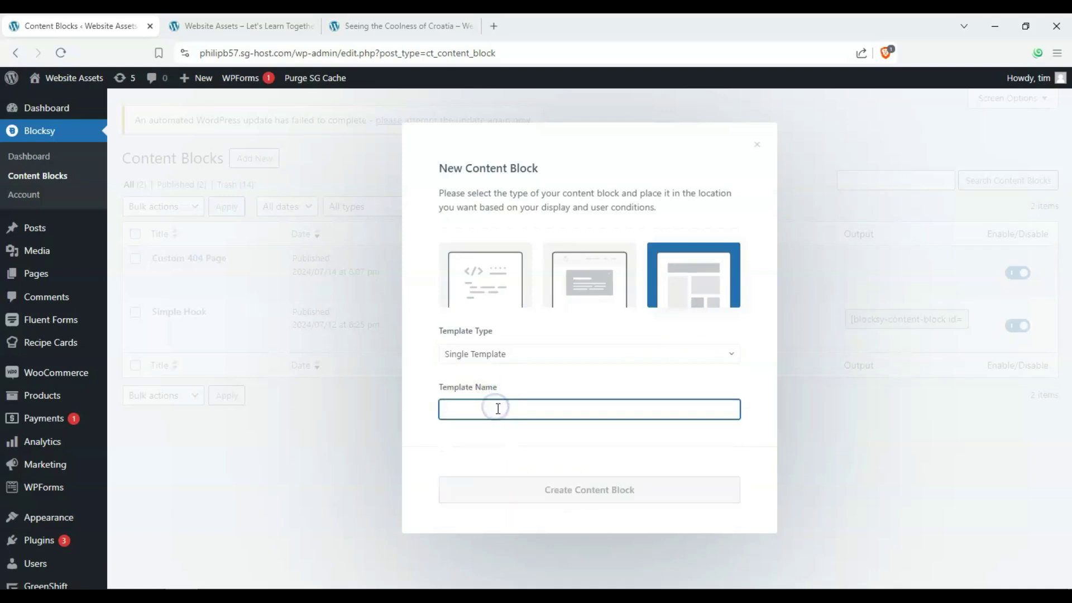
type("Custom Post Layout")
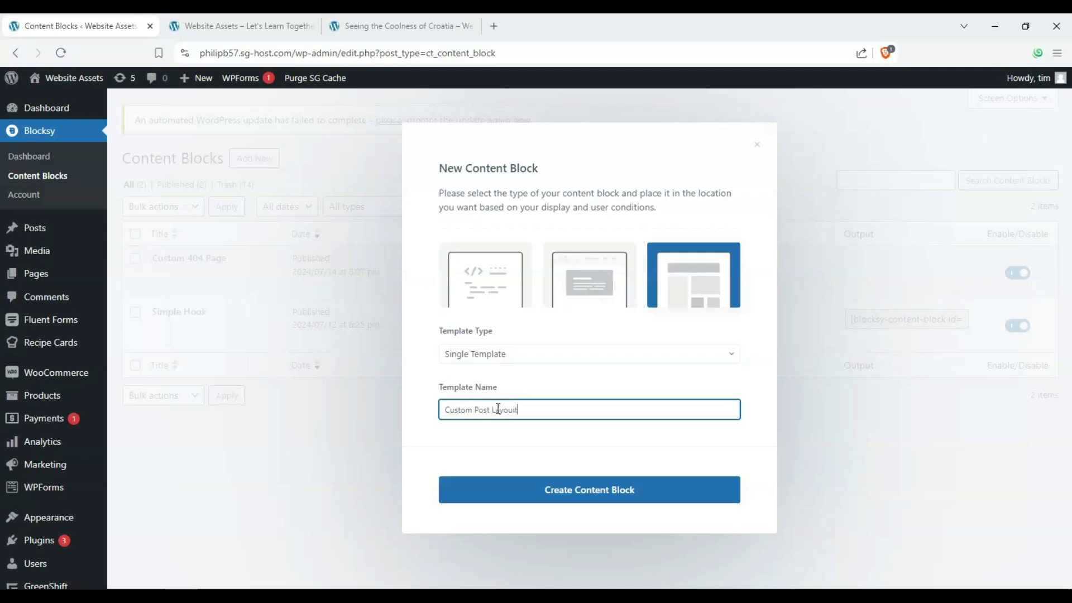
left_click(647, 495)
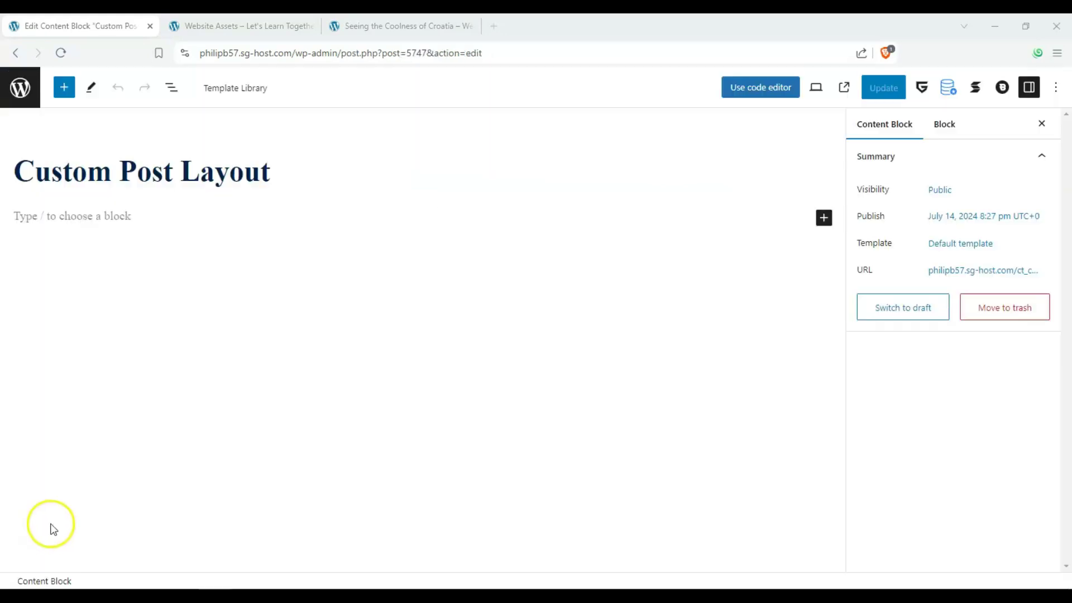
In the Blocksy settings, set Dynamic Content Preview to the 'Latest power bank trends' post
left_click(1002, 89)
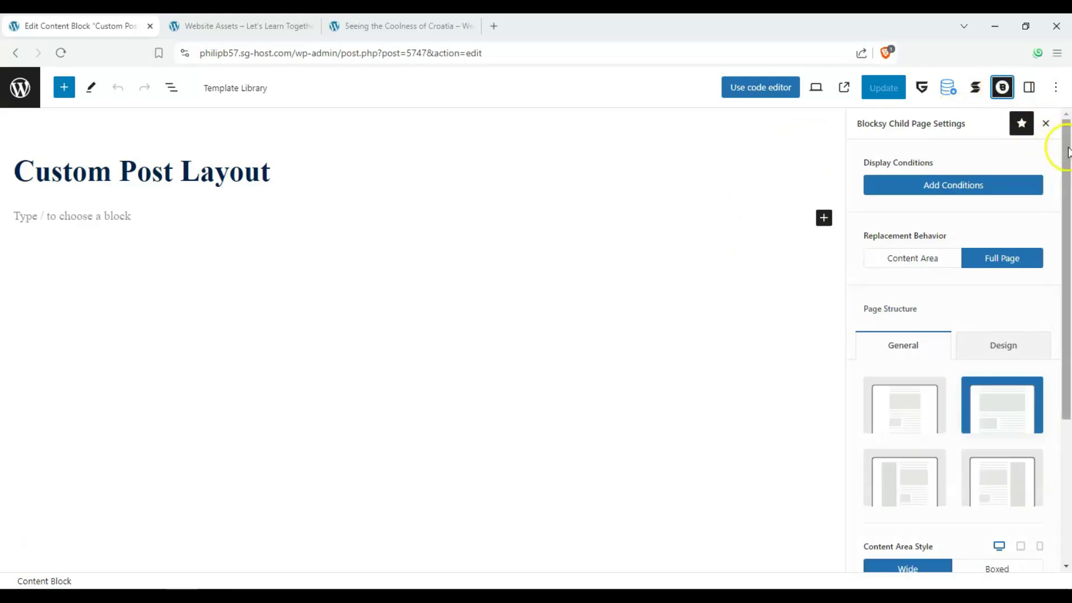
left_click_drag(1063, 147, 1068, 330)
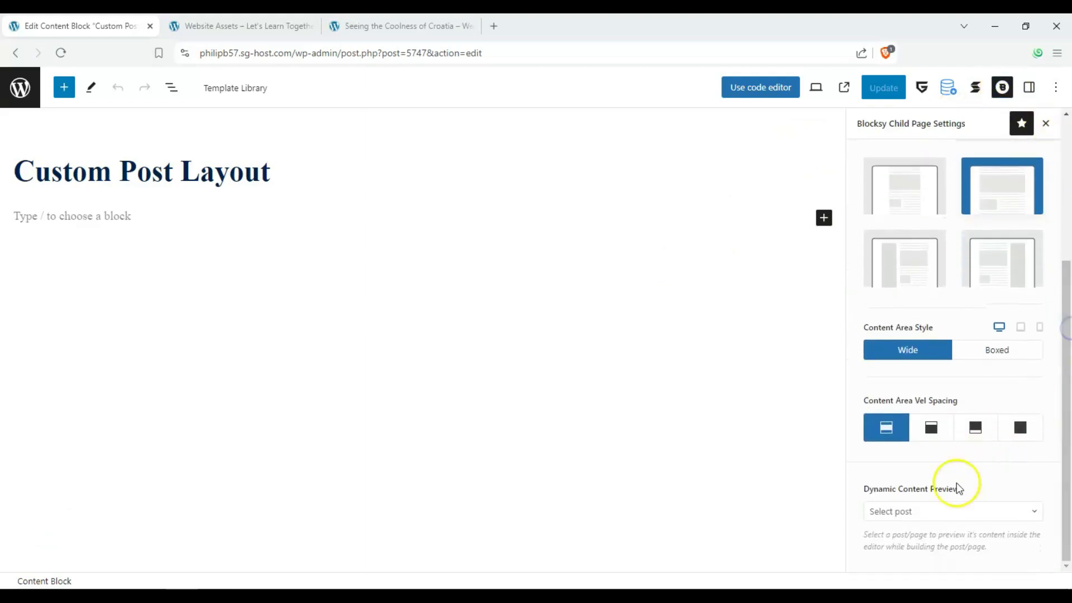
left_click_drag(864, 489, 931, 490)
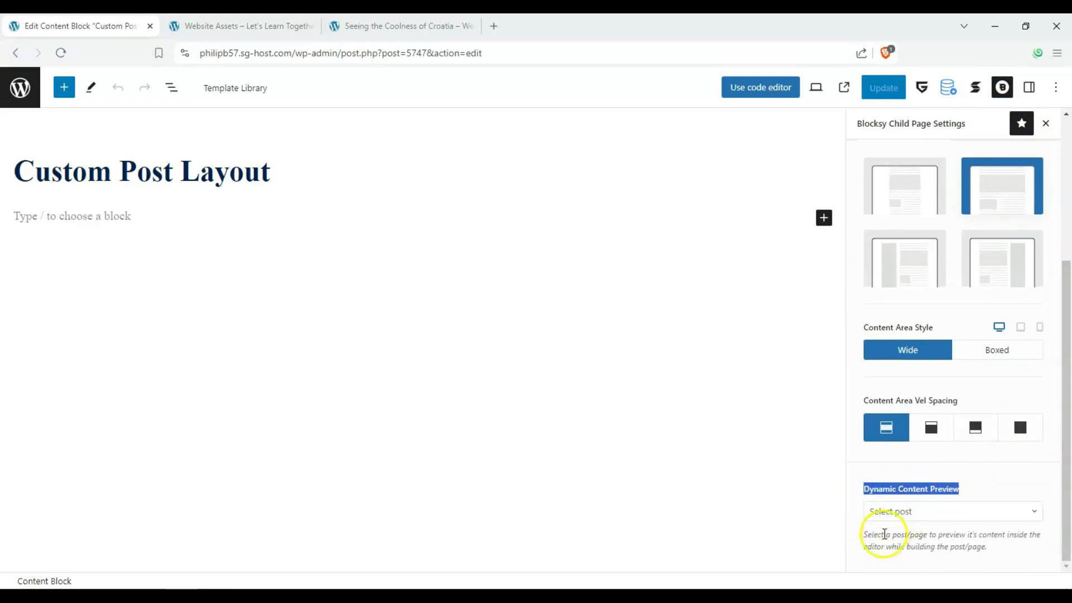
left_click_drag(883, 536, 995, 548)
left_click(1007, 546)
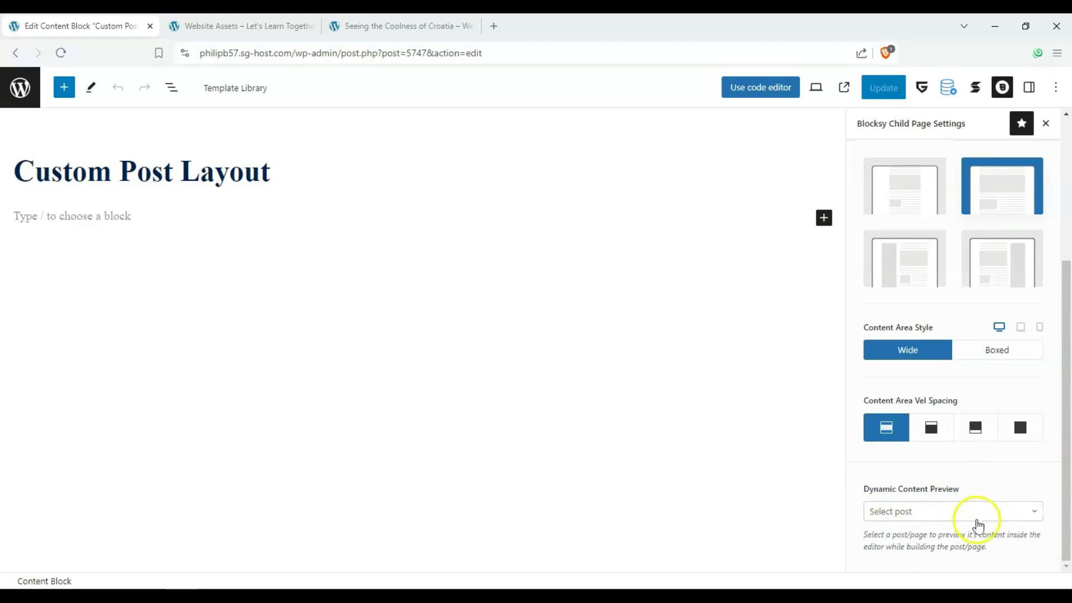
left_click(973, 513)
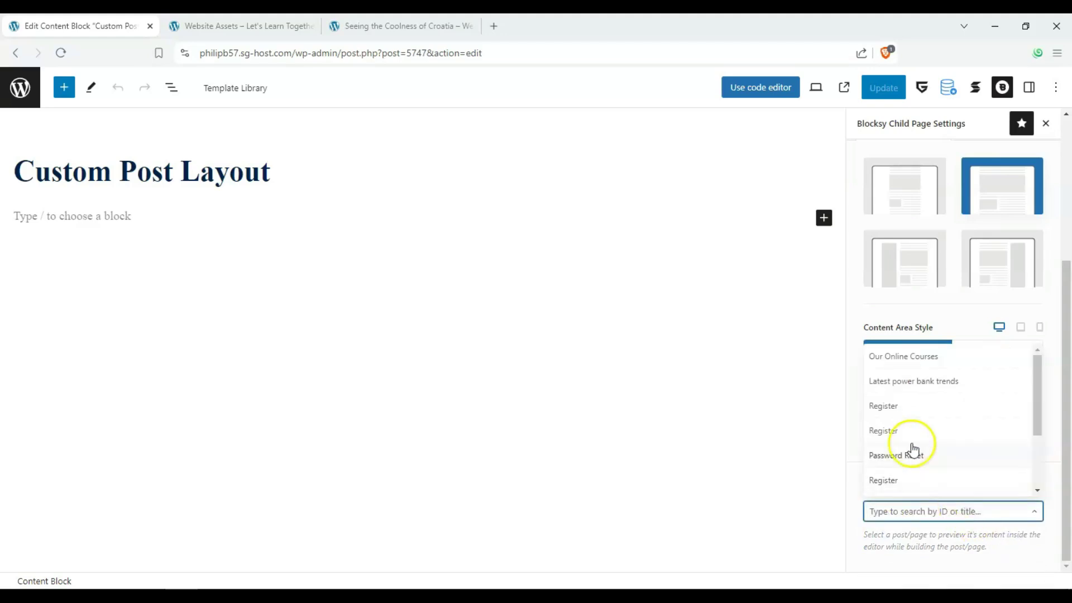
scroll(912, 448, "down", 2)
scroll(959, 451, "up", 1)
scroll(960, 453, "up", 1)
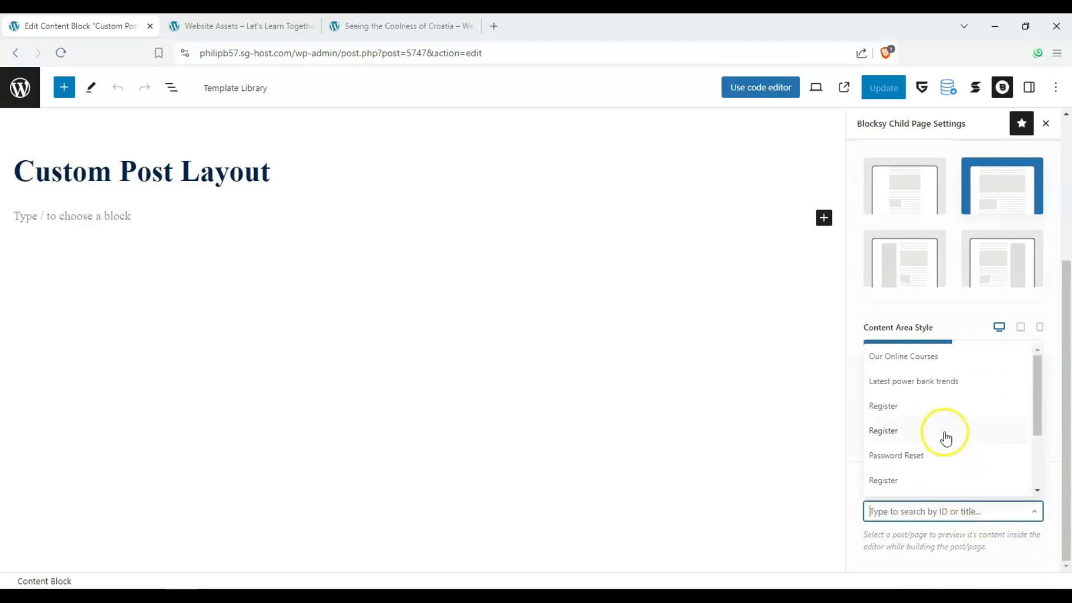
left_click(959, 383)
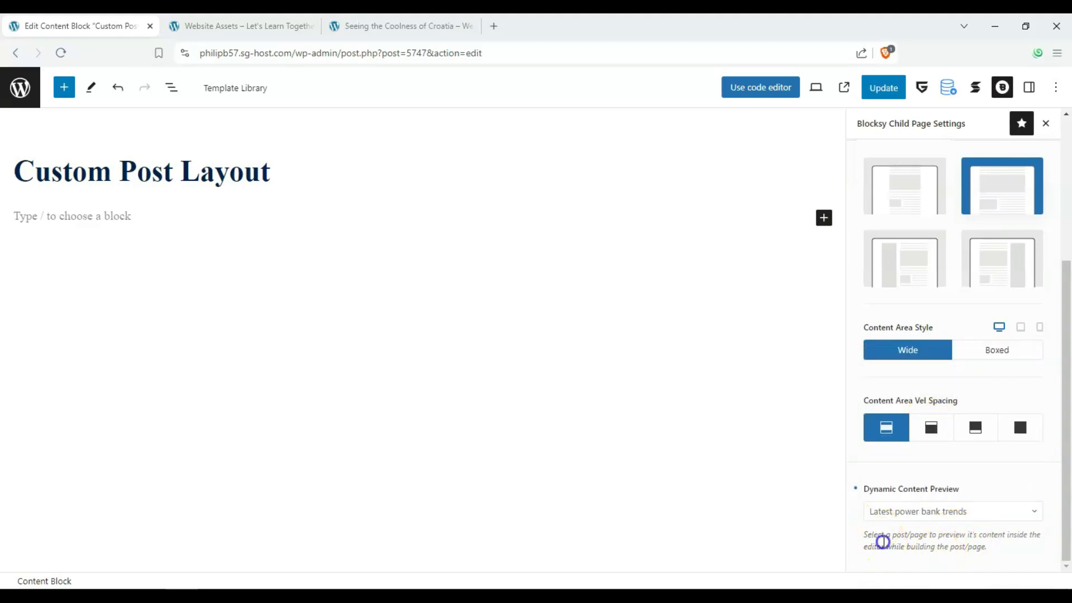
Browse the live site from the Croatia post to News and open 'Latest power bank trends'
left_click(400, 27)
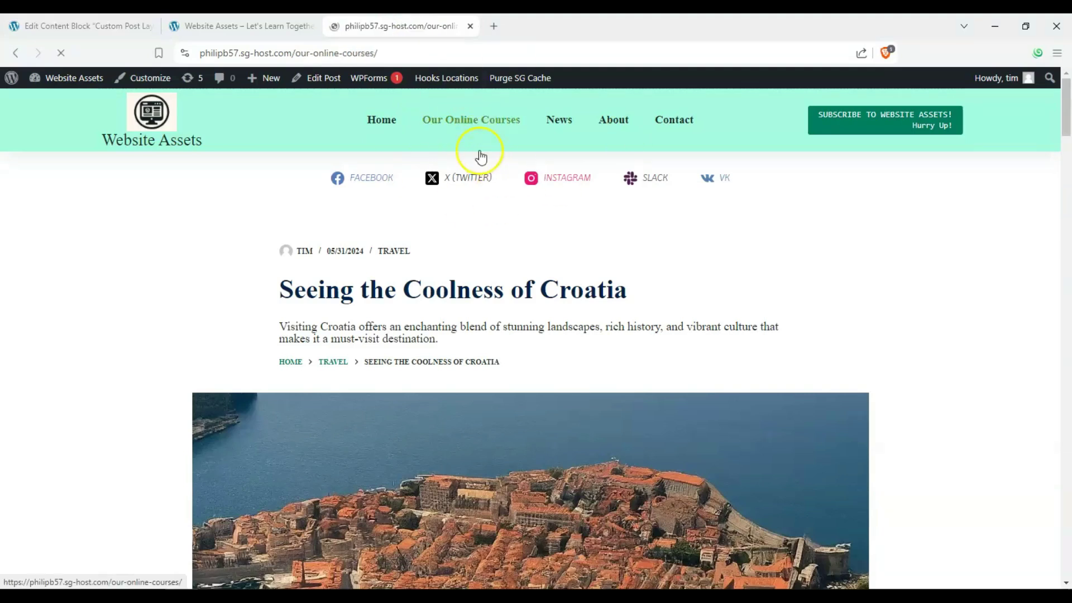
scroll(436, 279, "down", 4)
scroll(442, 268, "up", 4)
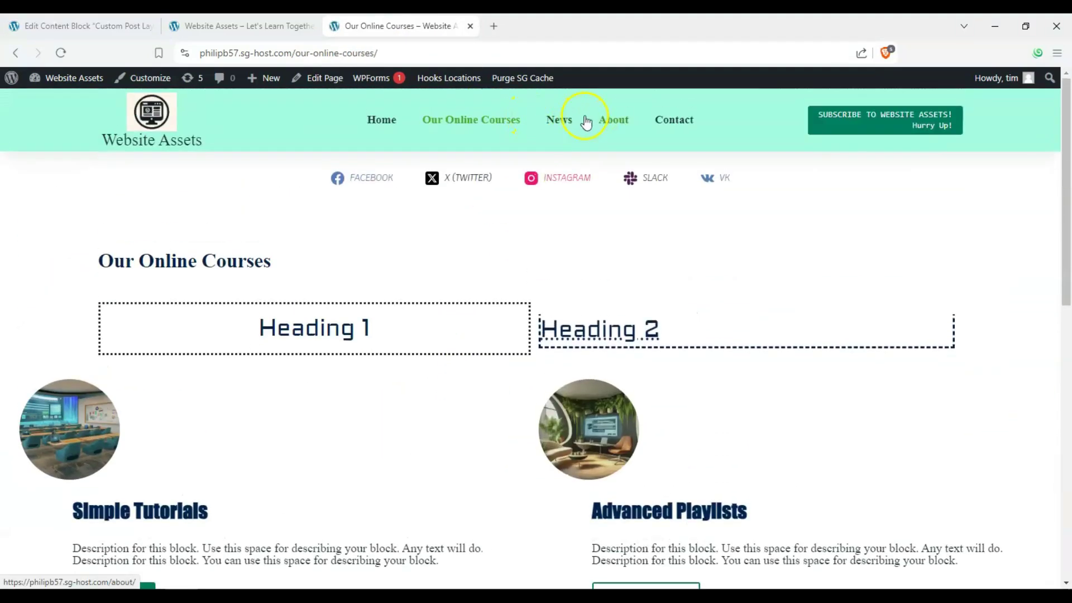
left_click(556, 120)
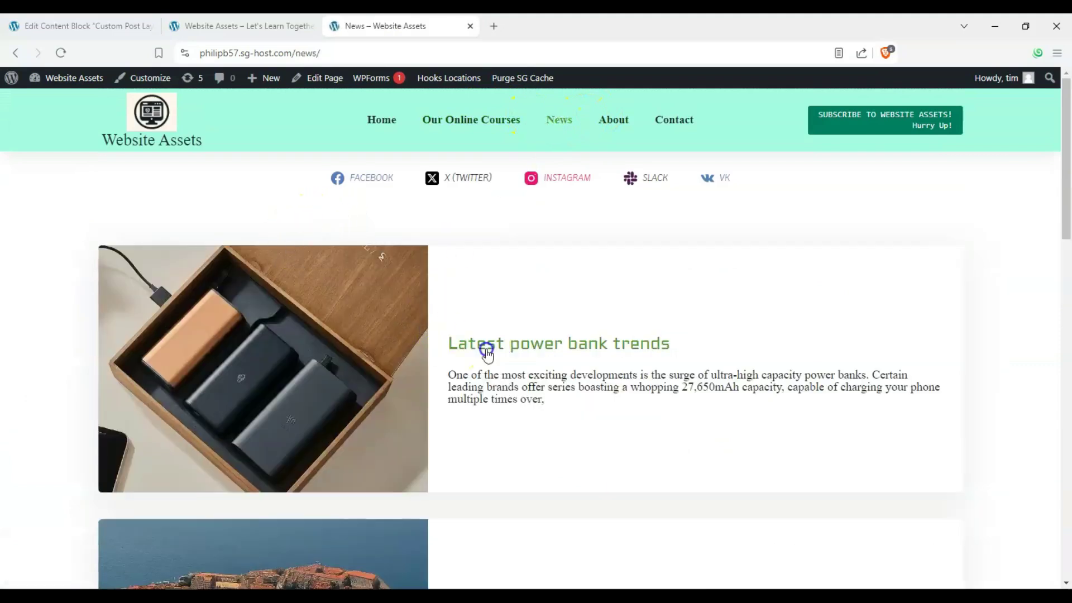
left_click(384, 377)
Scroll through the power bank post, then return to the editor and the Website Assets home page
scroll(133, 265, "down", 5)
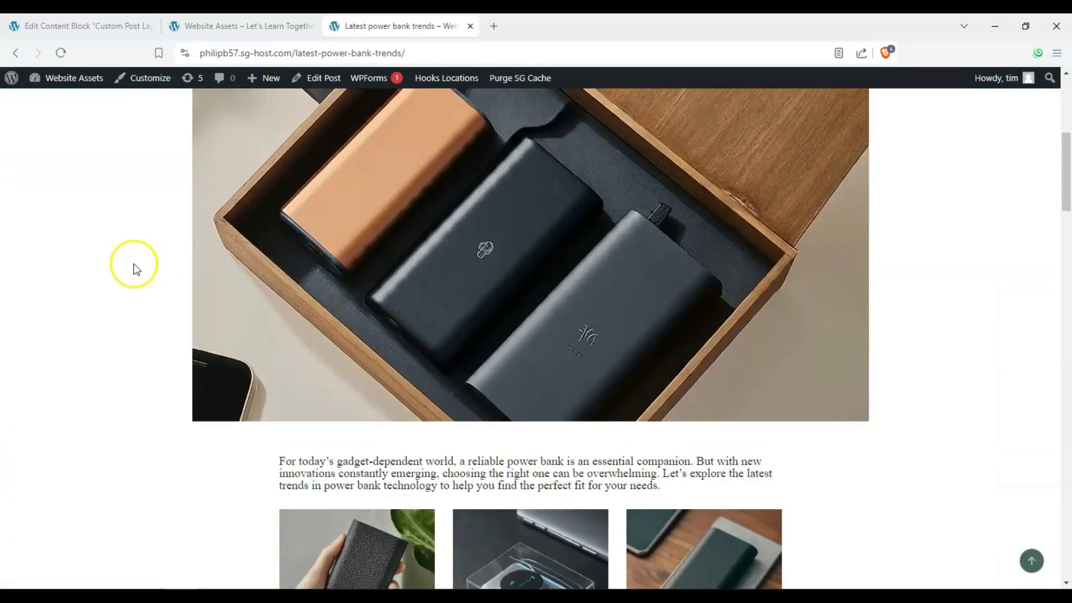
scroll(128, 274, "up", 5)
scroll(124, 282, "down", 5)
scroll(124, 282, "up", 5)
left_click(86, 23)
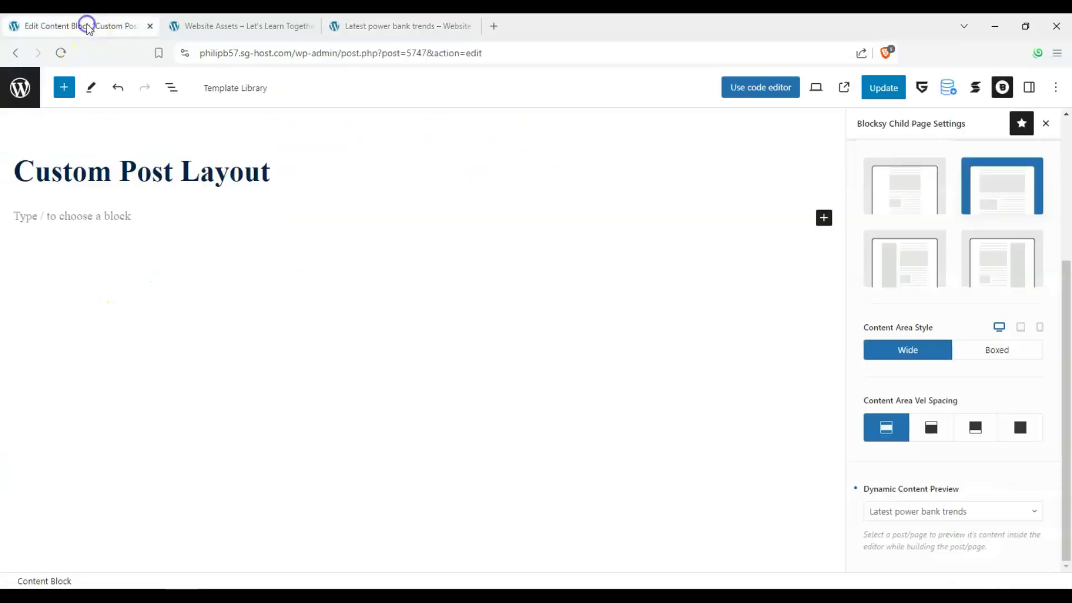
left_click(246, 27)
Set Replacement Behavior to Content Area instead of Full Page in the Blocksy page settings
left_click_drag(79, 23, 240, 23)
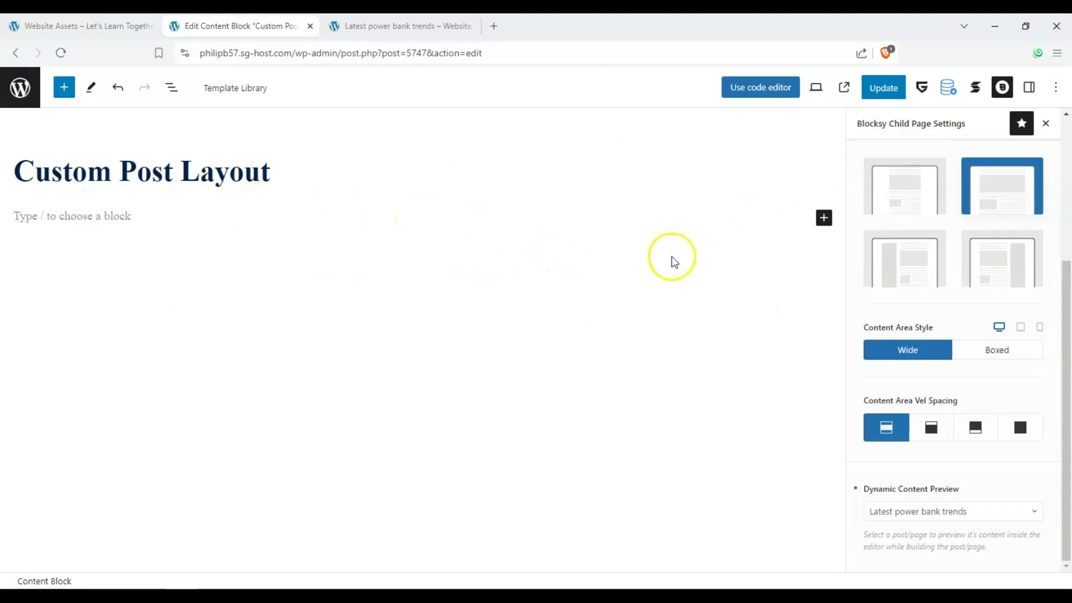
scroll(1000, 265, "up", 5)
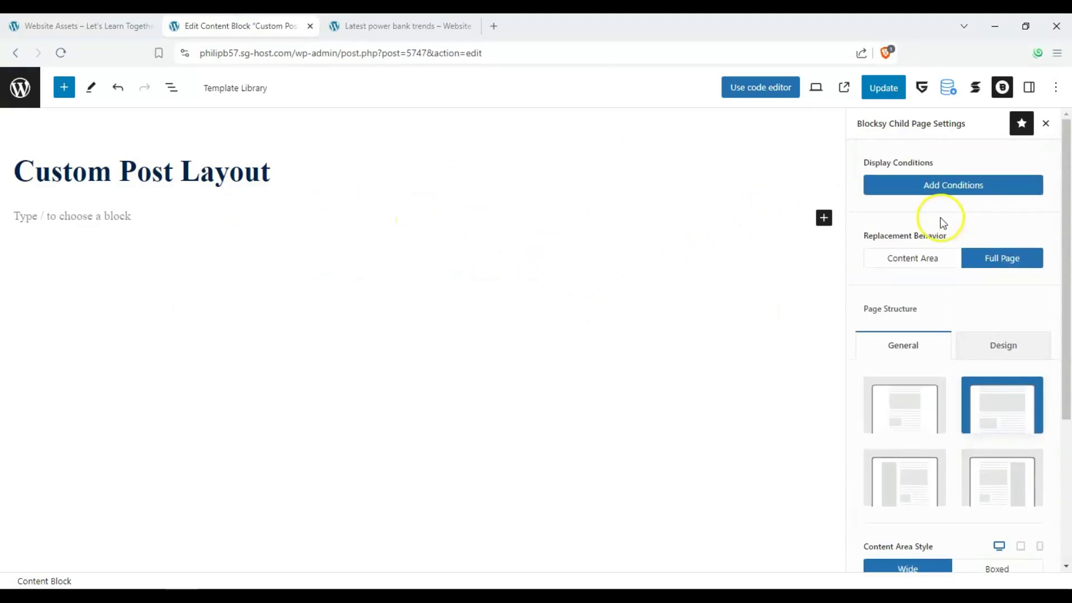
left_click(914, 259)
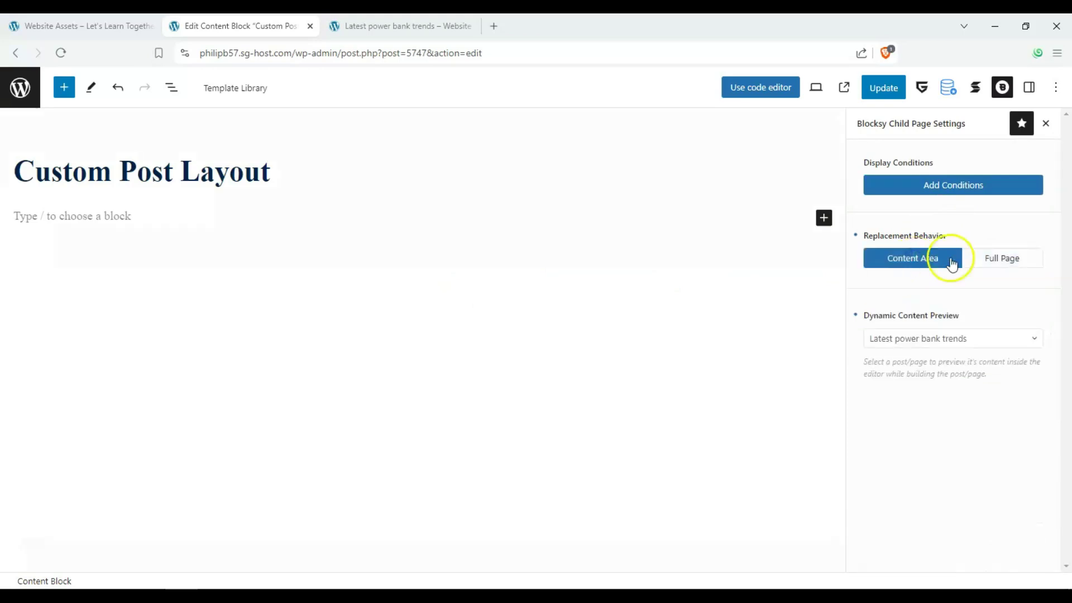
left_click(969, 263)
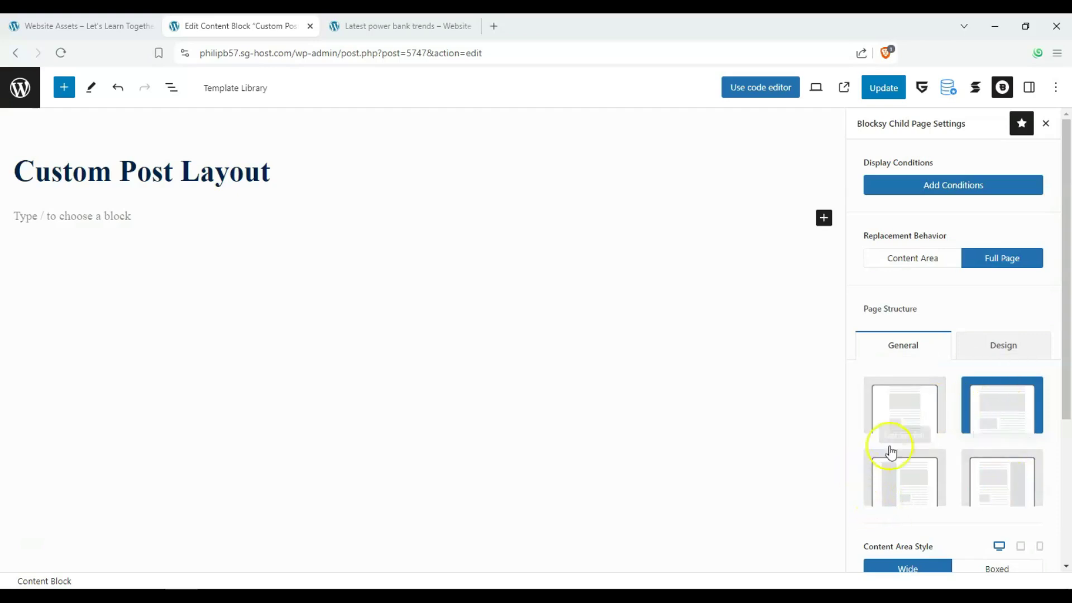
left_click(1008, 339)
left_click(914, 352)
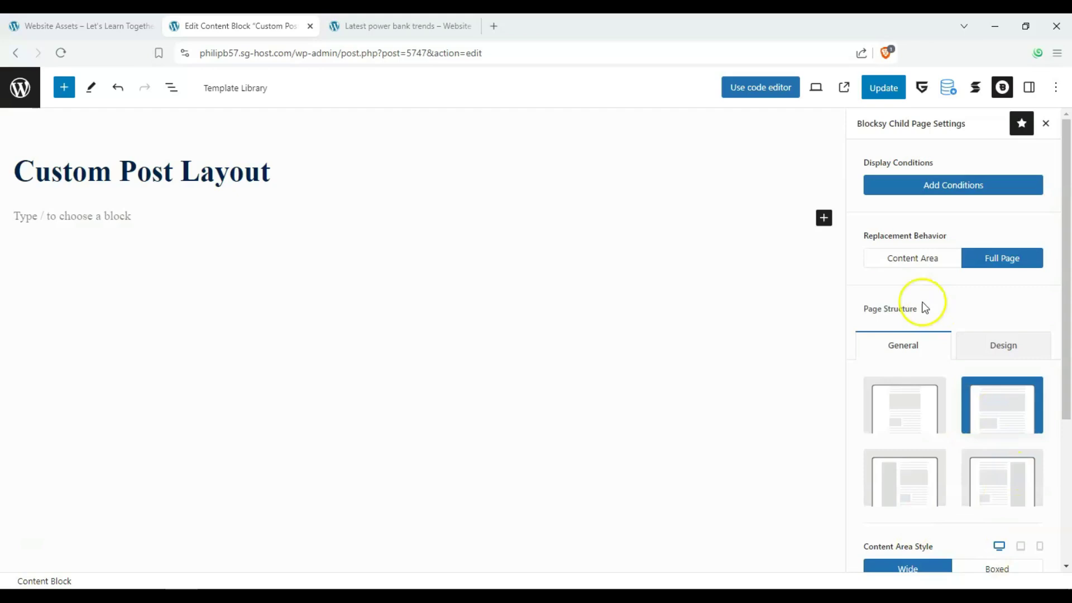
left_click(914, 255)
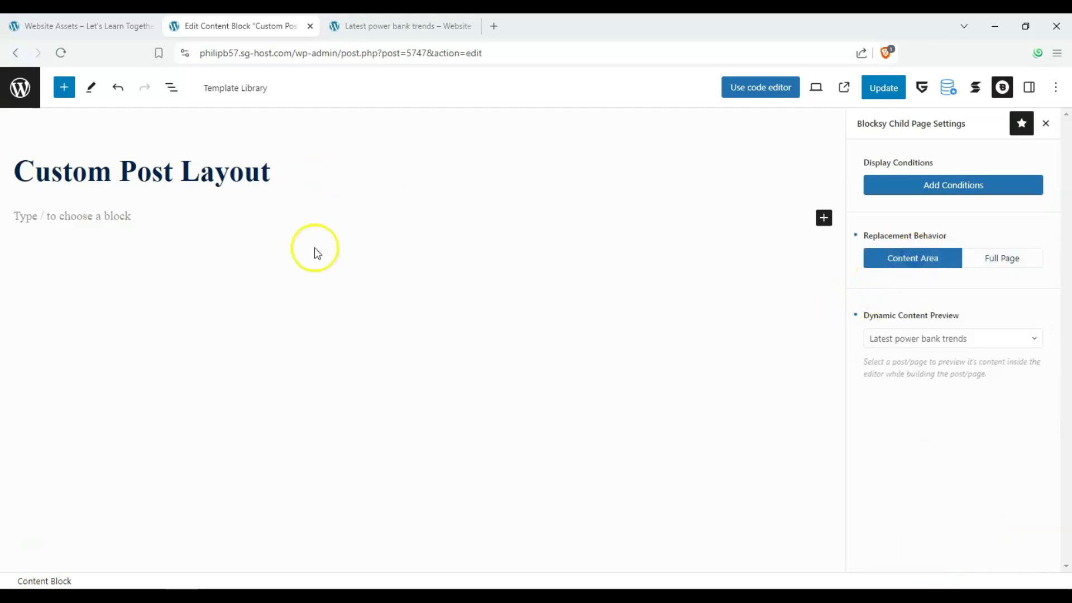
left_click(435, 40)
Scroll the live 'Latest power bank trends' post top to bottom, then go back to the Custom Post Layout editor
scroll(307, 299, "down", 6)
scroll(407, 283, "up", 5)
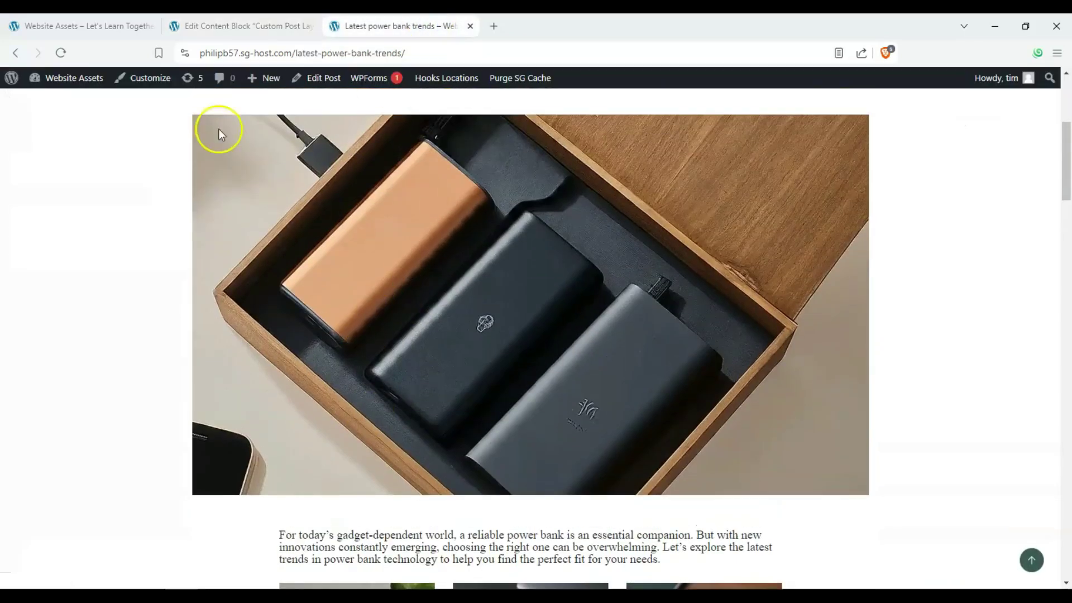
left_click_drag(1067, 144, 1066, 136)
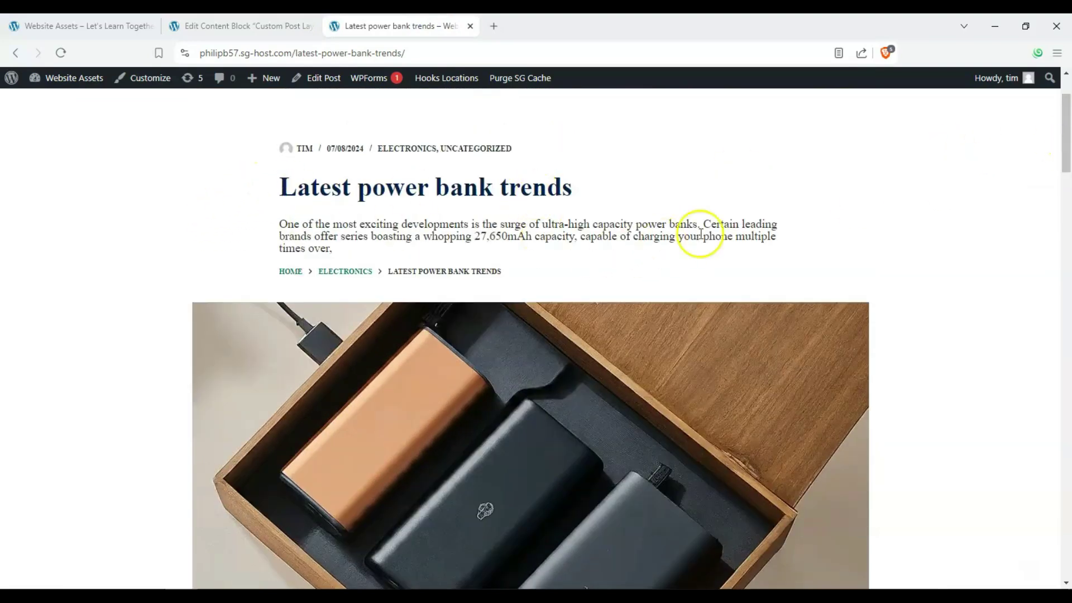
left_click_drag(700, 234, 419, 220)
left_click_drag(1067, 165, 1068, 187)
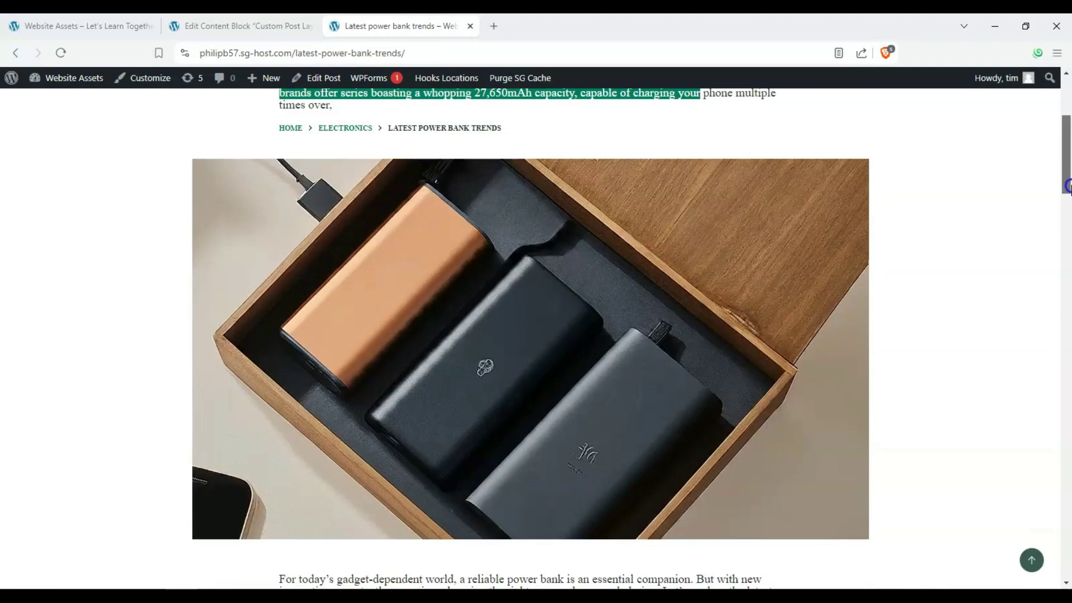
scroll(299, 262, "up", 3)
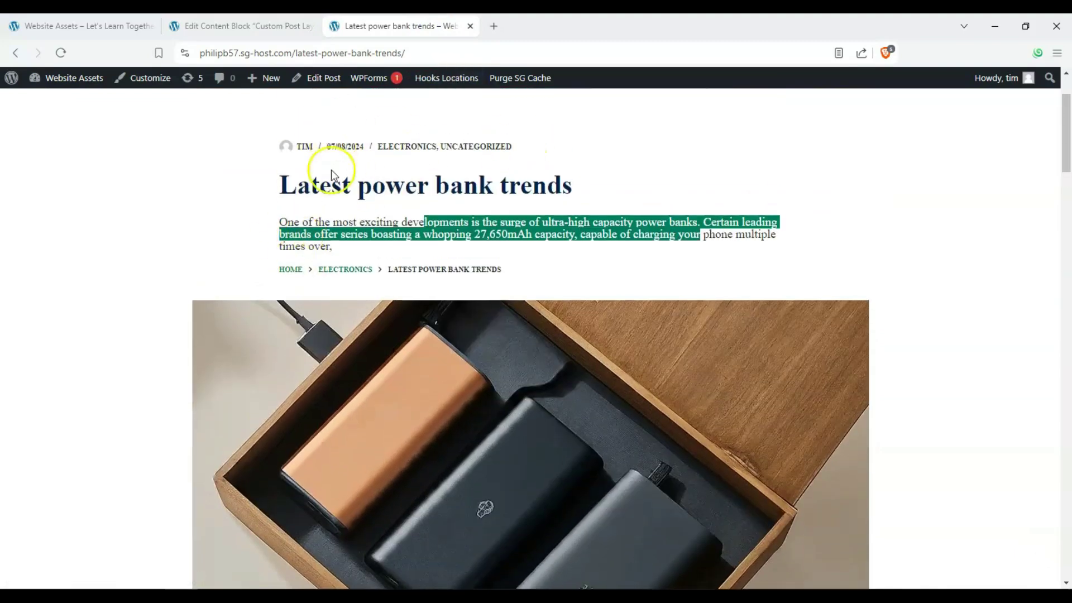
scroll(313, 273, "up", 2)
scroll(267, 237, "down", 8)
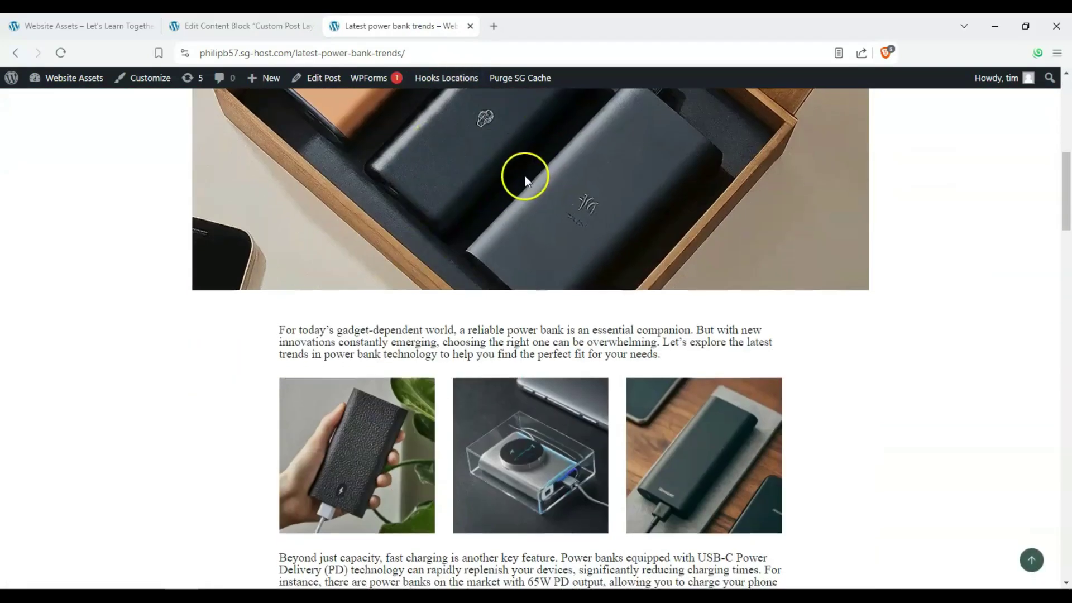
scroll(401, 233, "down", 15)
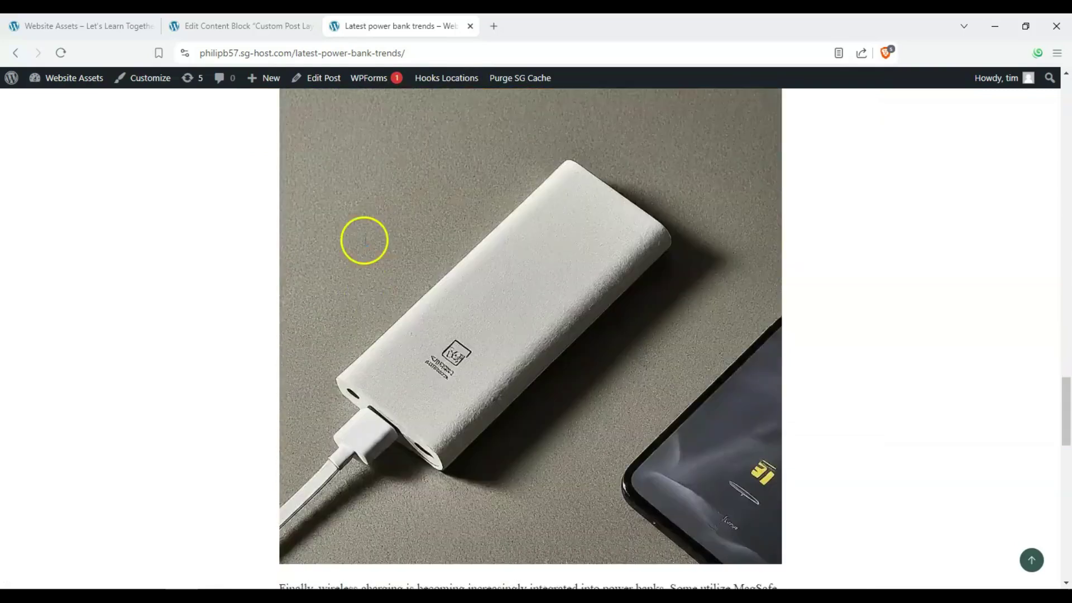
scroll(617, 287, "down", 10)
scroll(471, 395, "up", 12)
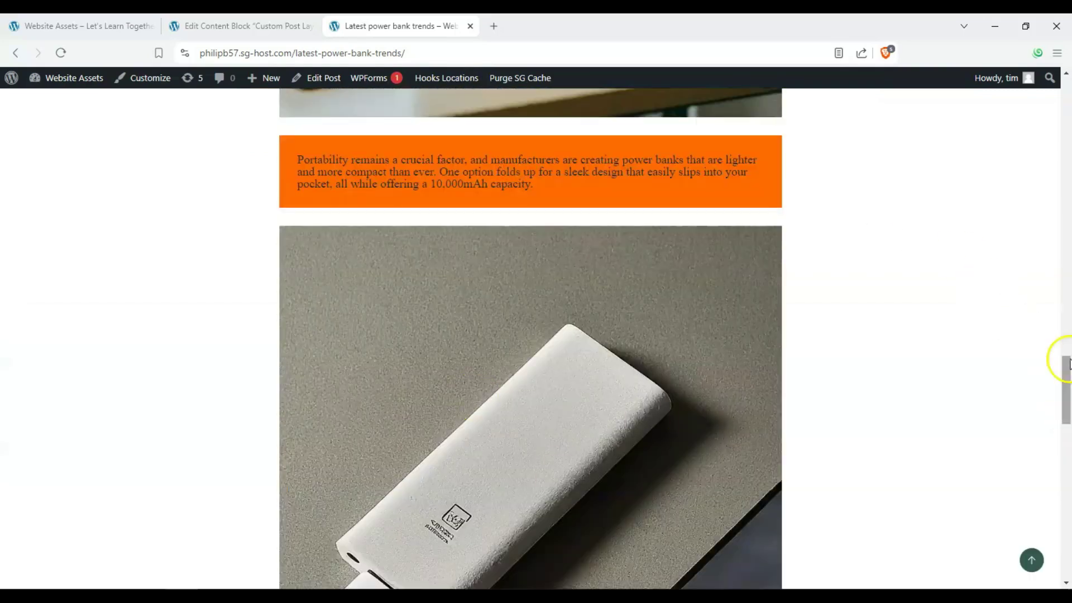
left_click_drag(1068, 363, 1067, 83)
left_click(198, 20)
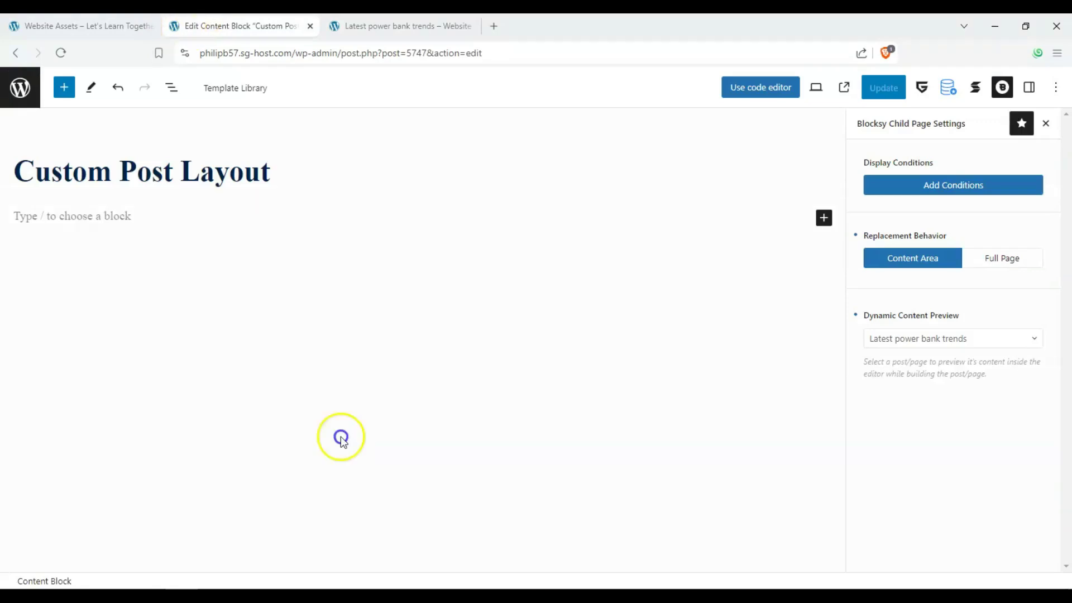
Insert a Content block into the template by searching the inserter for 'content'
left_click(64, 86)
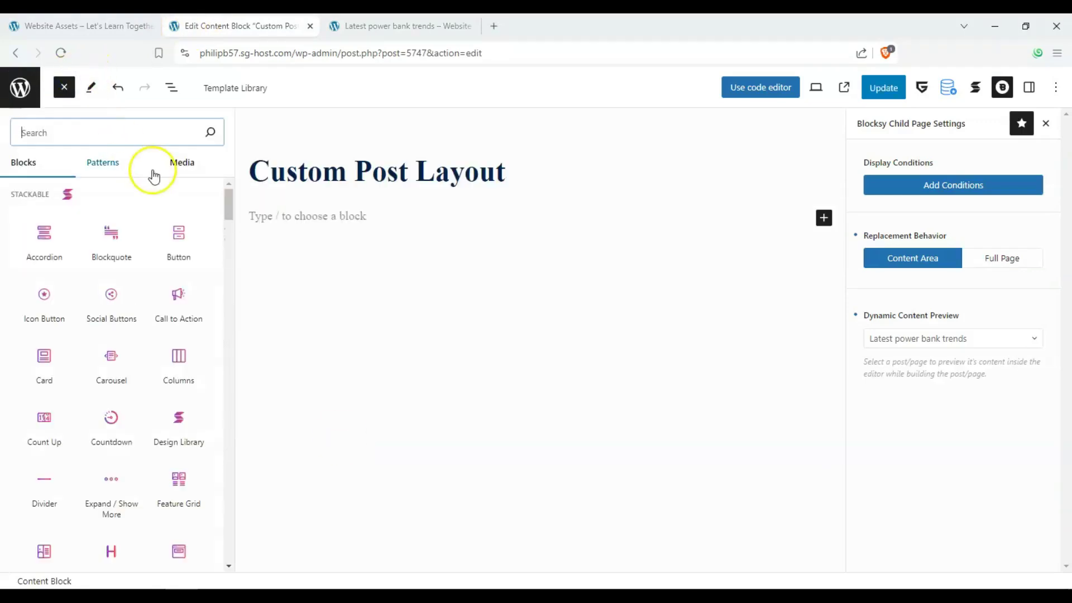
type("content")
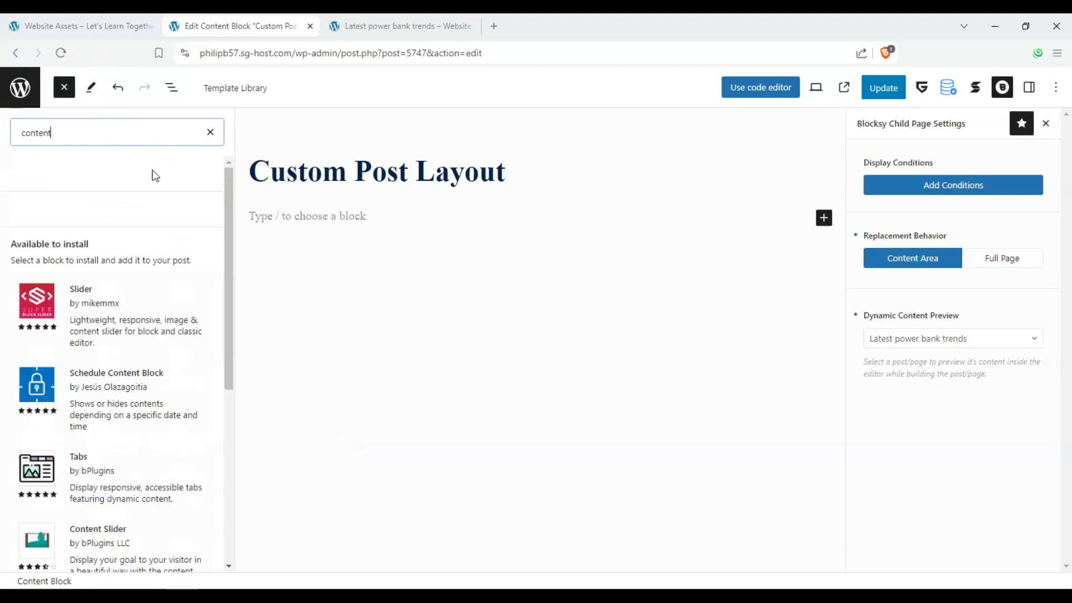
left_click_drag(43, 210, 375, 229)
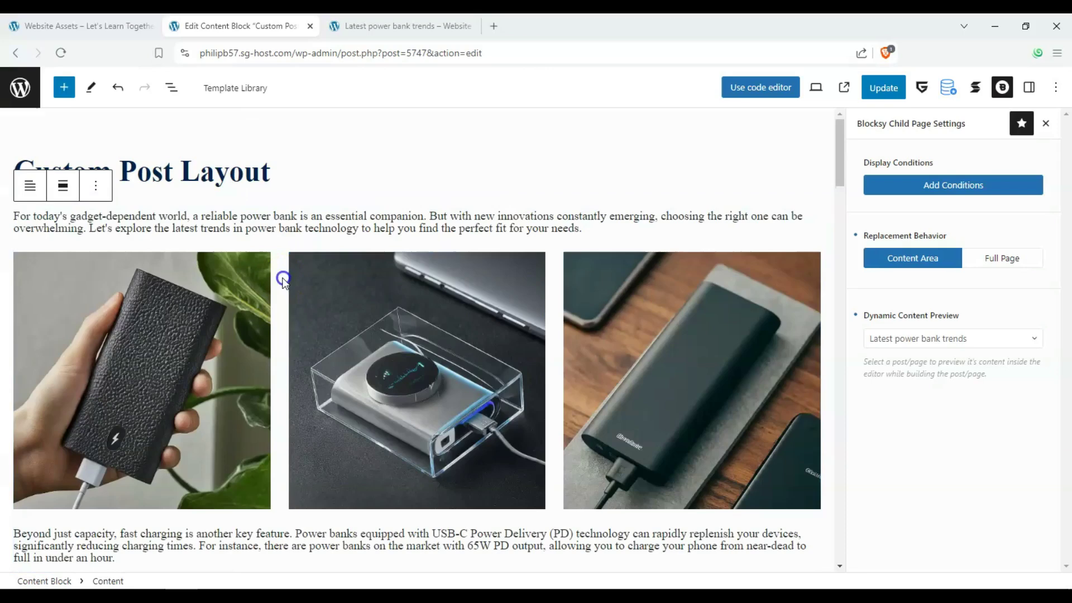
Inspect the Content block's previewed text and images and compare them with the live post
left_click(276, 280)
scroll(151, 297, "down", 8)
scroll(183, 286, "down", 10)
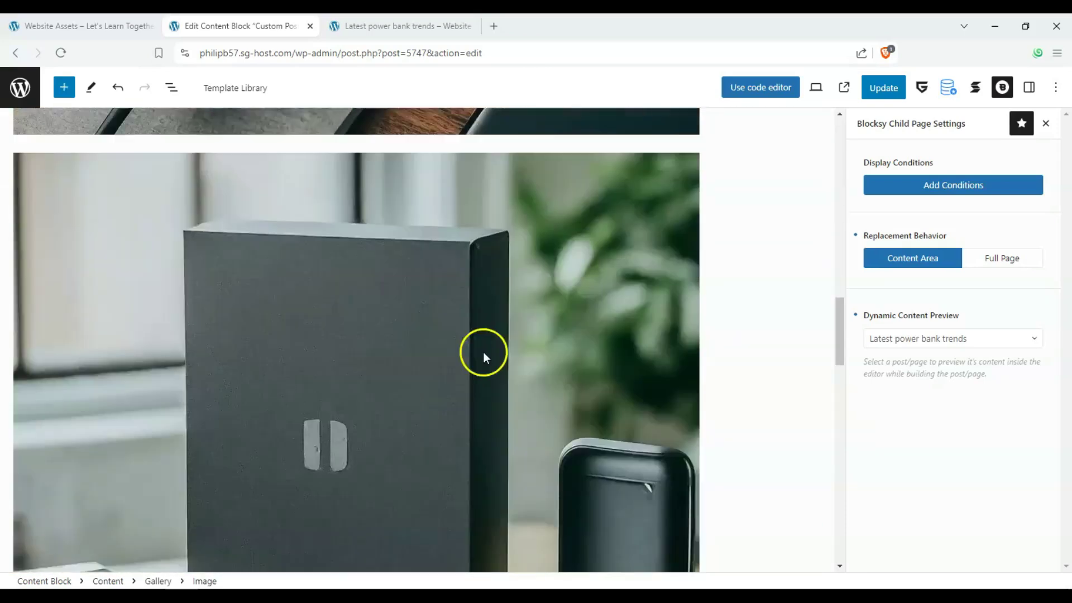
left_click_drag(842, 447, 852, 341)
scroll(481, 383, "up", 10)
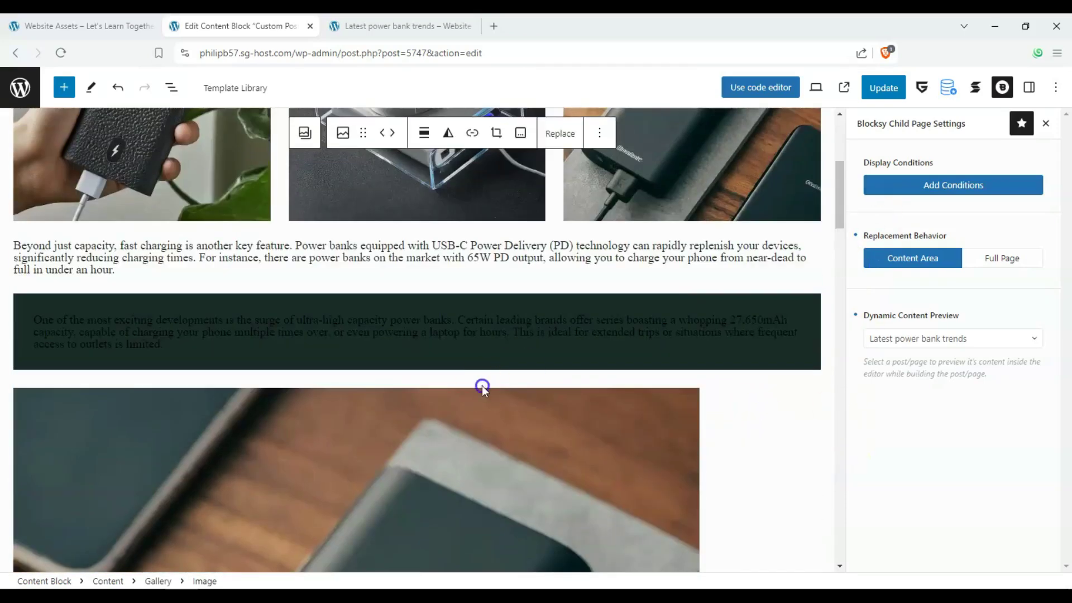
left_click(591, 294)
scroll(778, 210, "up", 5)
left_click(346, 26)
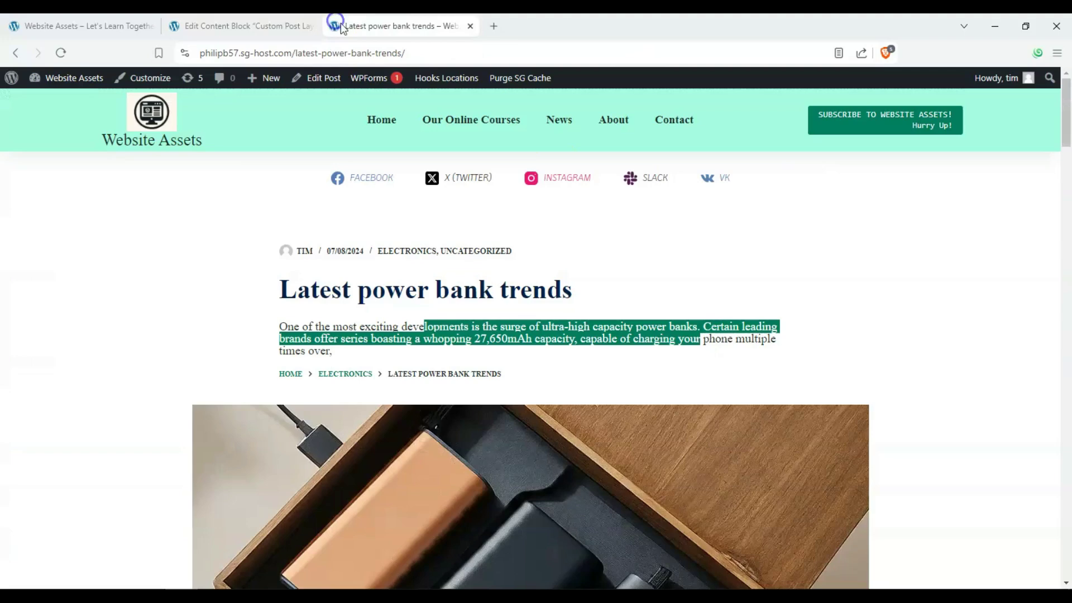
scroll(377, 268, "down", 5)
left_click(285, 25)
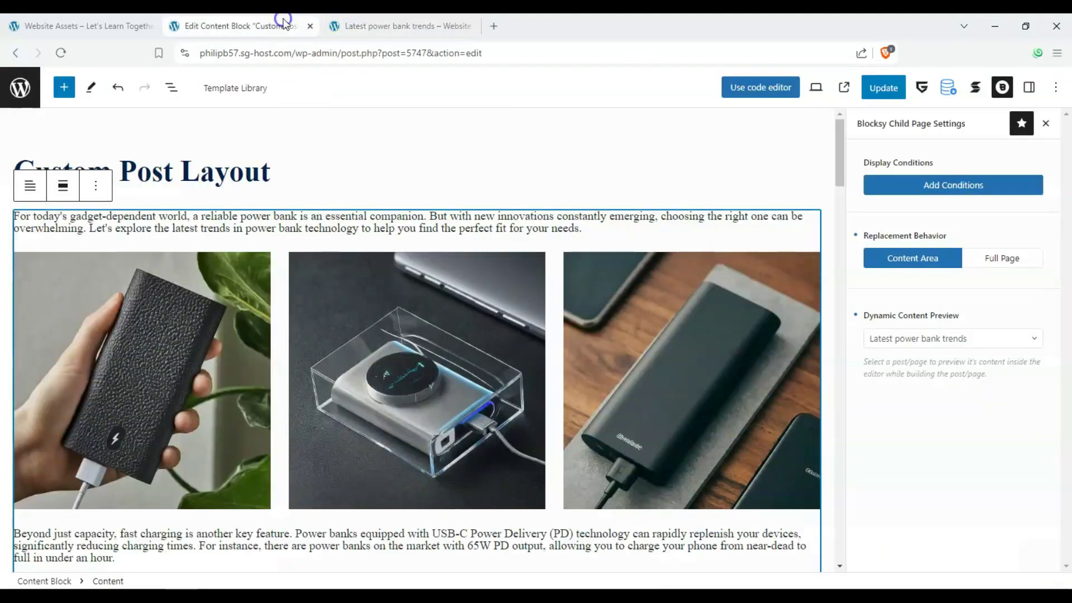
Add a Featured Image block below the last paragraph and compare it with the live post
left_click_drag(838, 139, 845, 579)
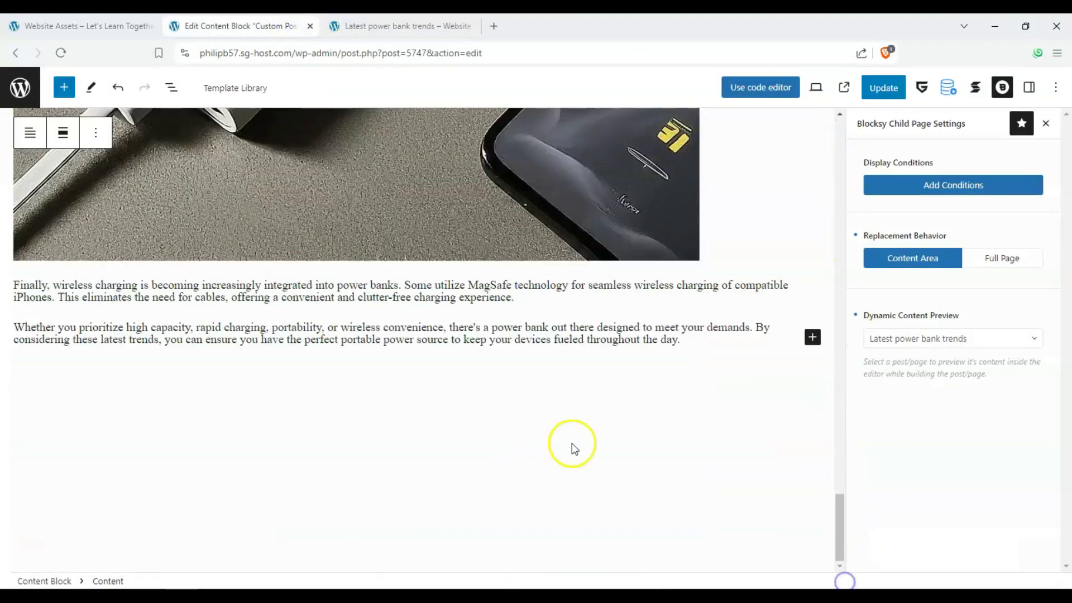
left_click(66, 86)
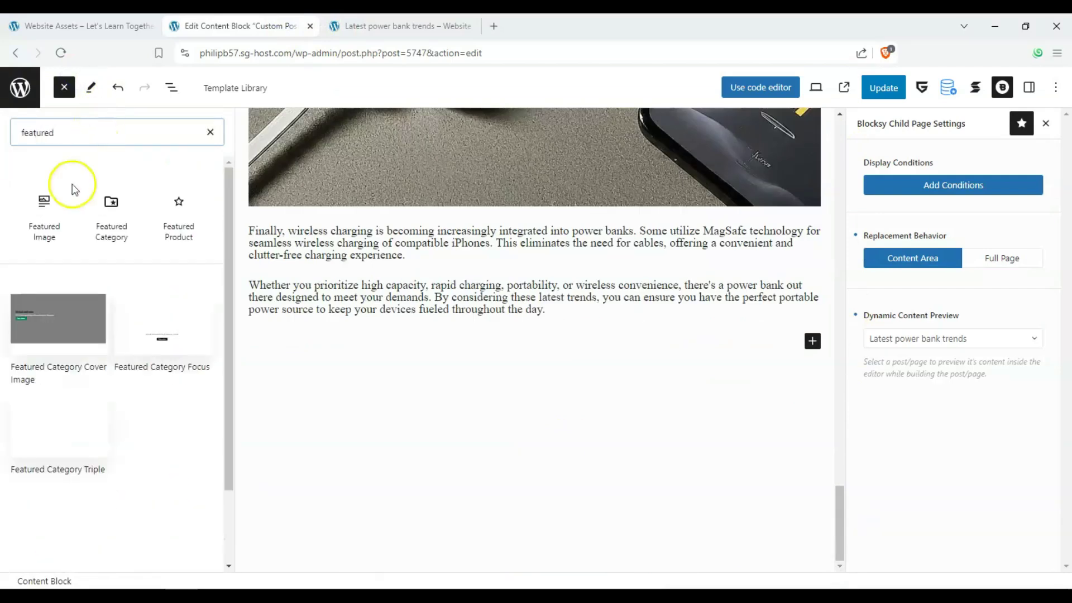
left_click_drag(44, 213, 446, 327)
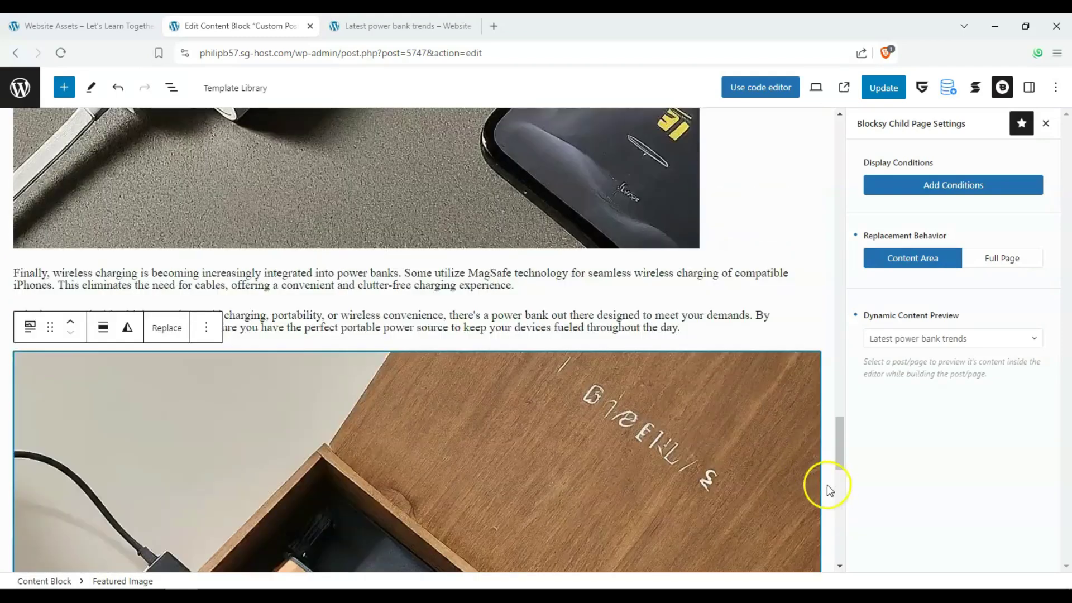
scroll(717, 438, "down", 5)
left_click(428, 32)
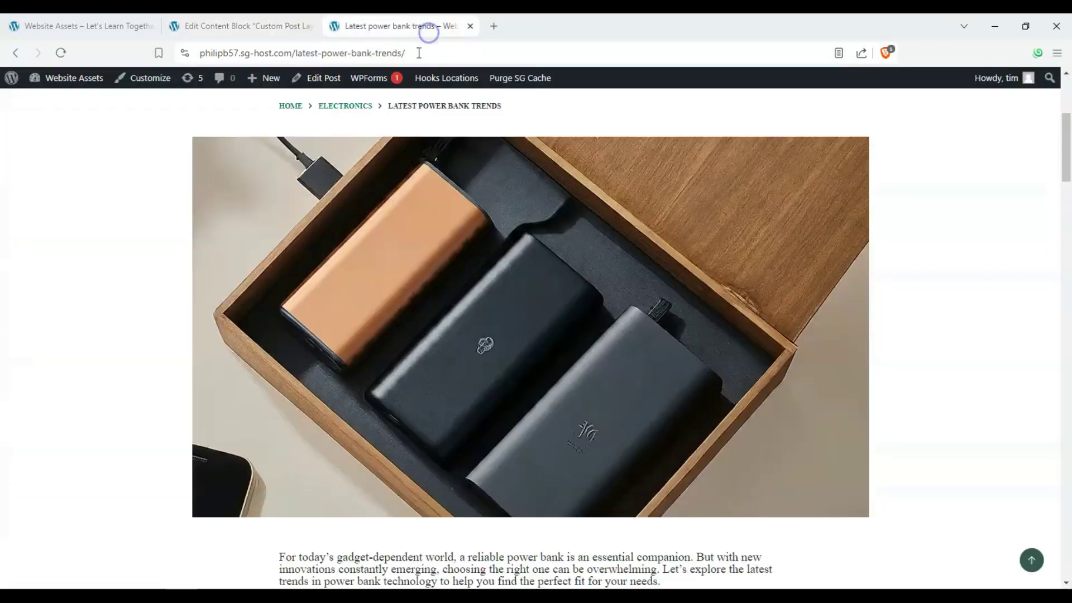
left_click_drag(1065, 132, 1067, 84)
left_click(265, 35)
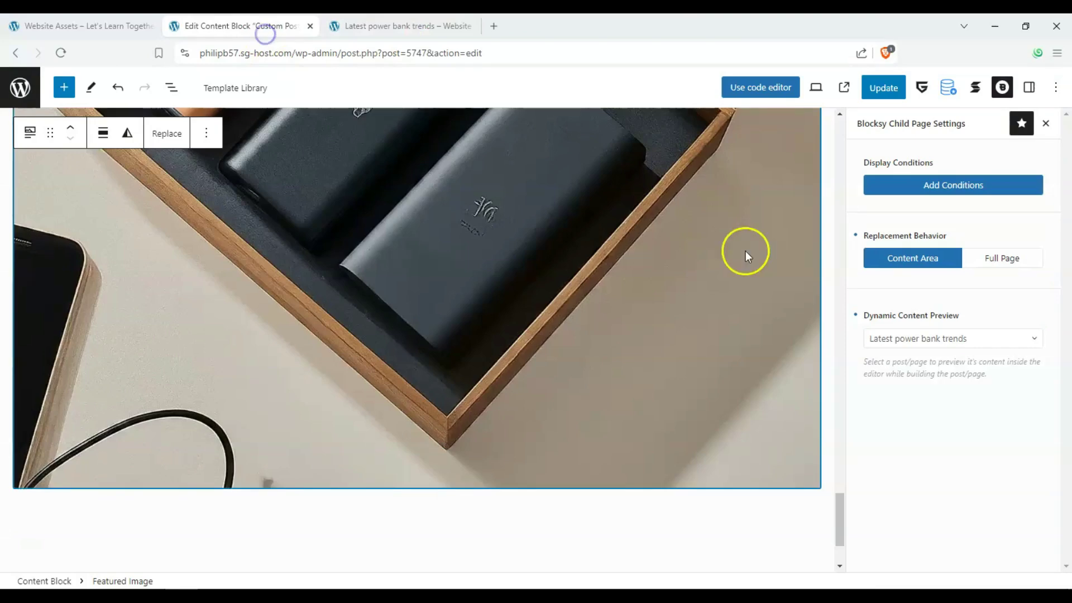
left_click_drag(839, 511, 478, 67)
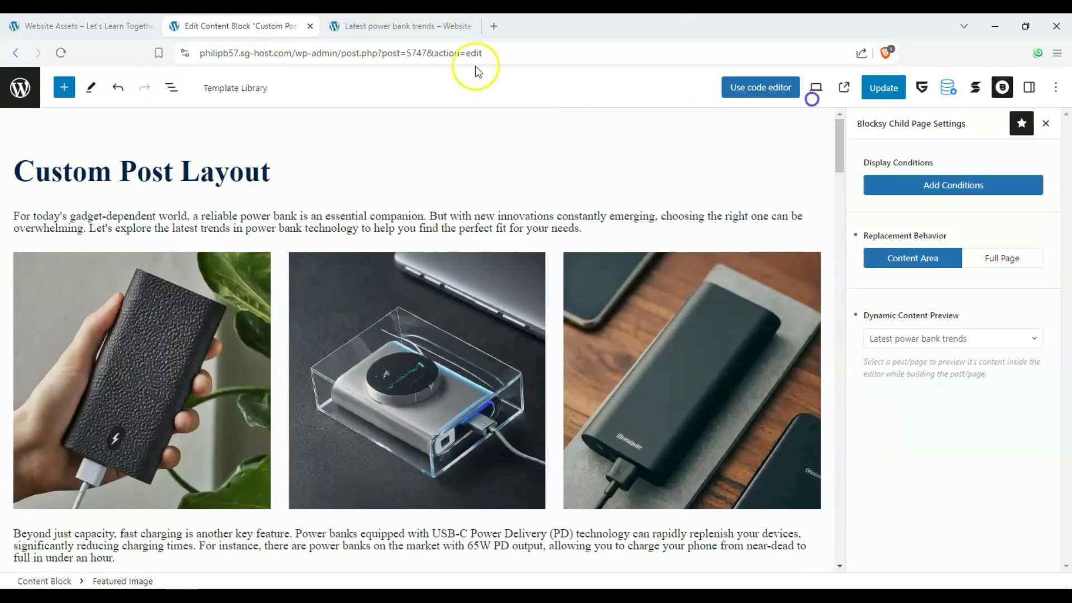
left_click(361, 27)
Add a Breadcrumbs block above the content and compare it with the live post
left_click(276, 25)
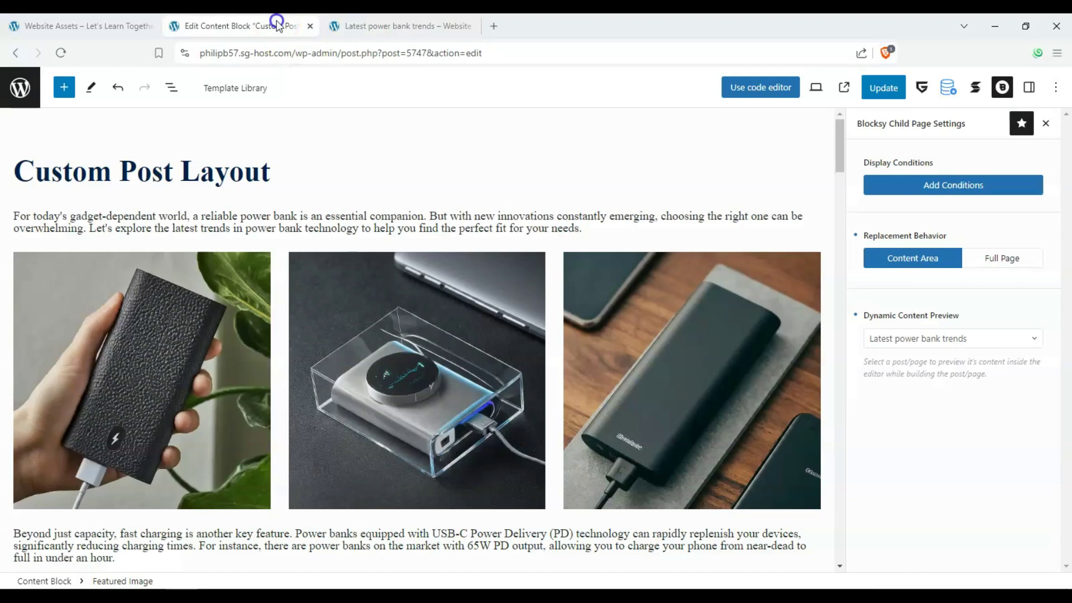
left_click(65, 87)
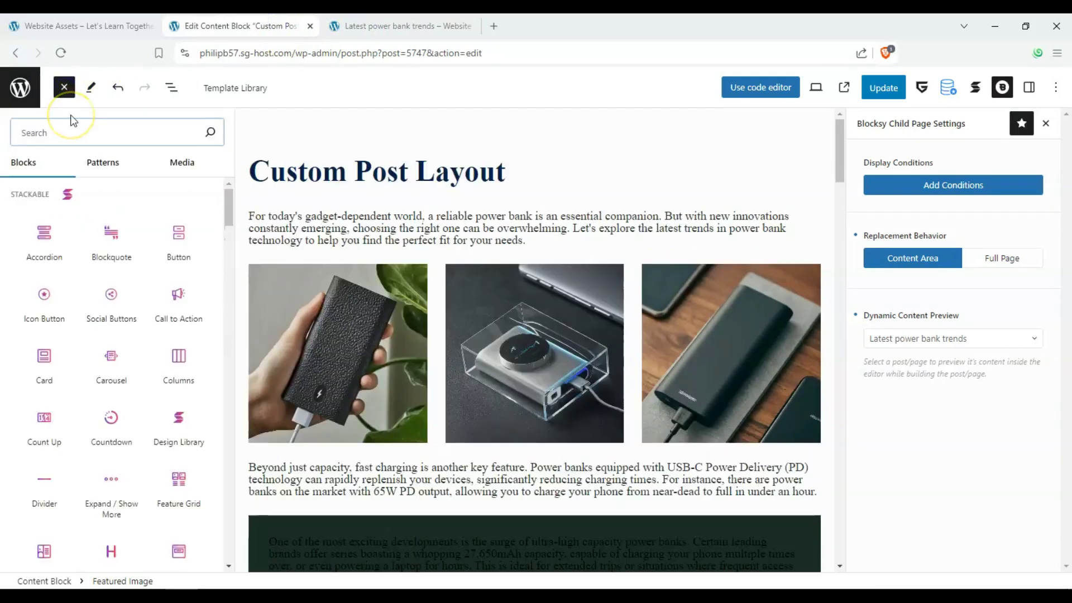
type("breadc")
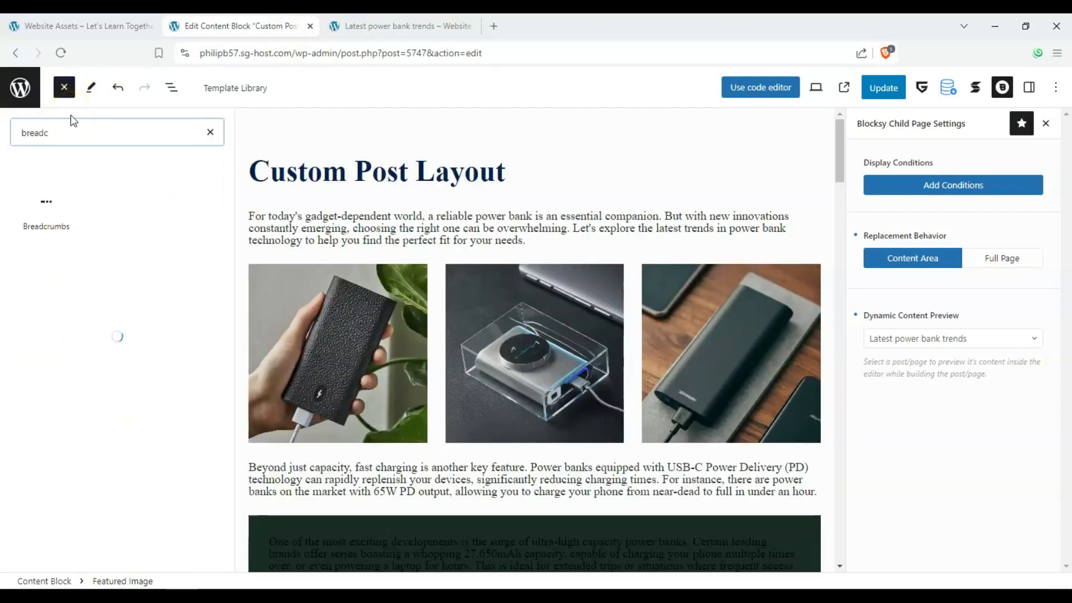
left_click_drag(78, 184, 363, 158)
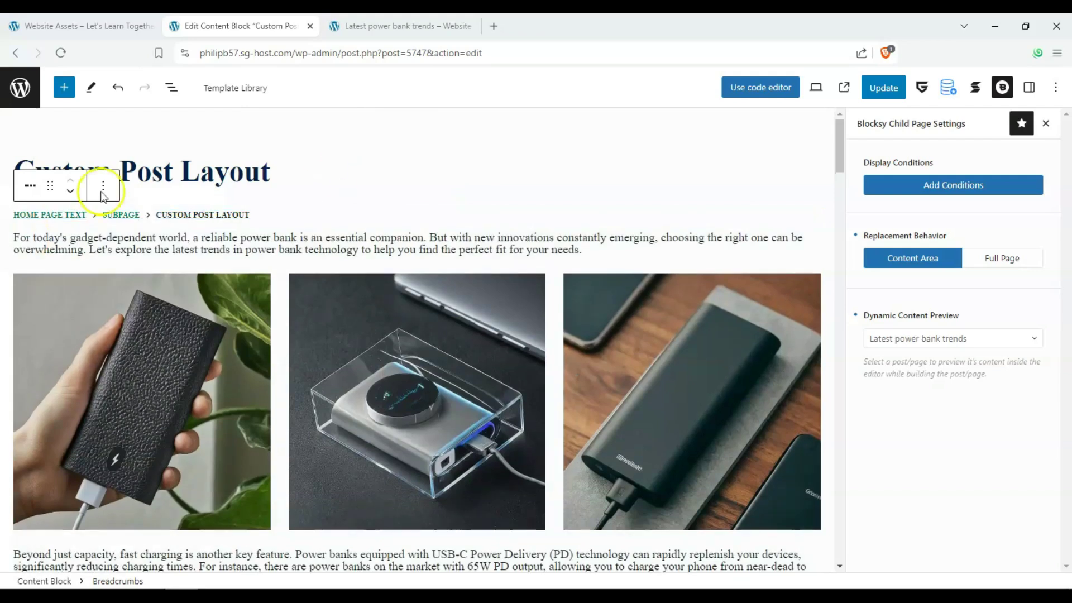
left_click(371, 24)
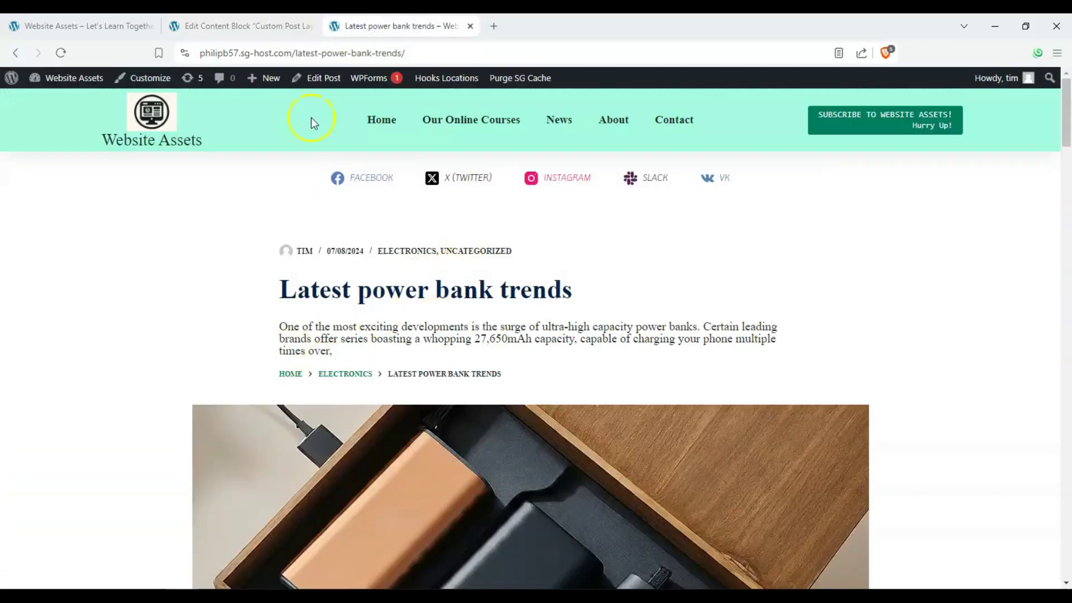
left_click(279, 28)
Insert the post Title block below the breadcrumbs and check it against the live post
left_click(64, 88)
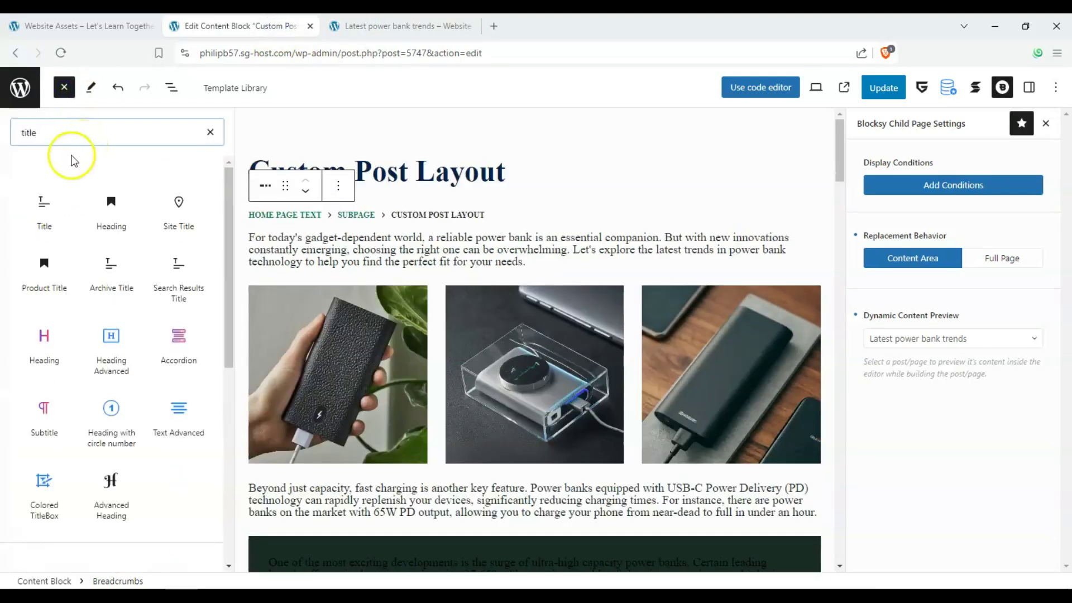
left_click(40, 196)
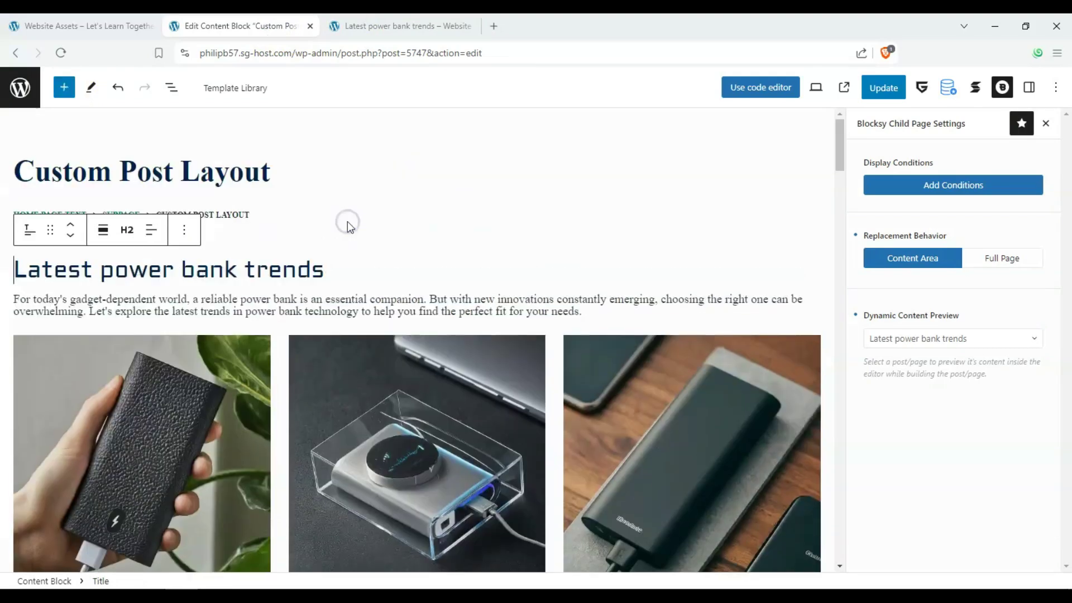
left_click(377, 35)
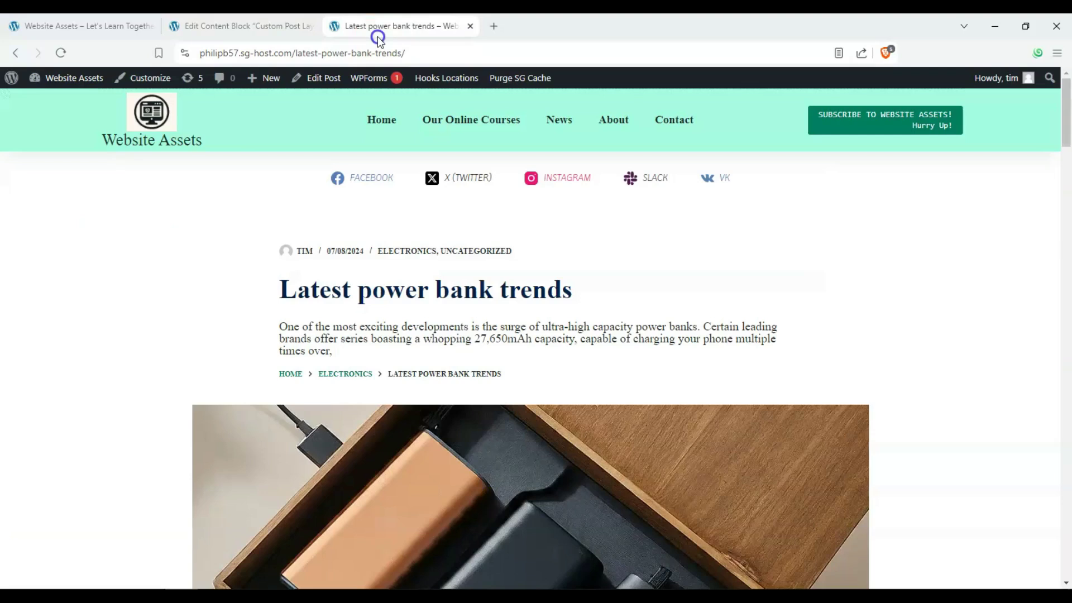
left_click(259, 28)
left_click(426, 239)
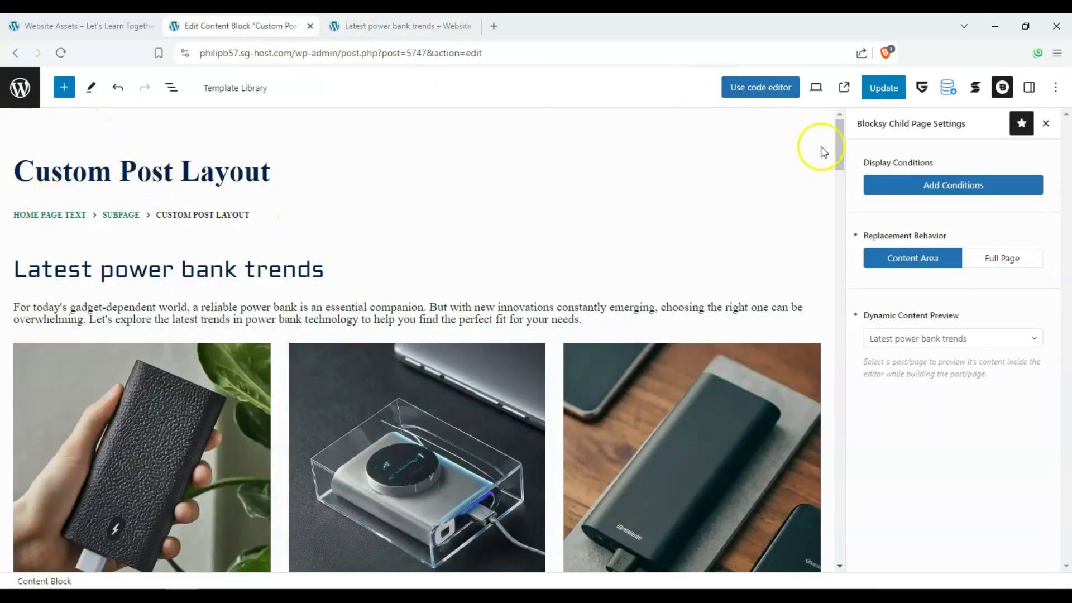
left_click_drag(839, 143, 861, 28)
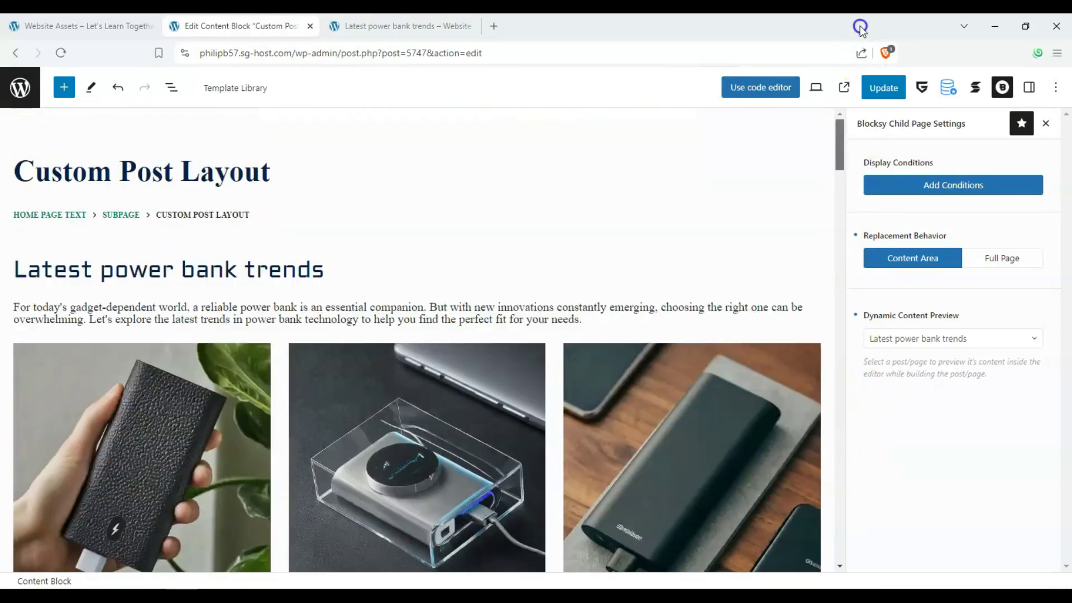
left_click(64, 89)
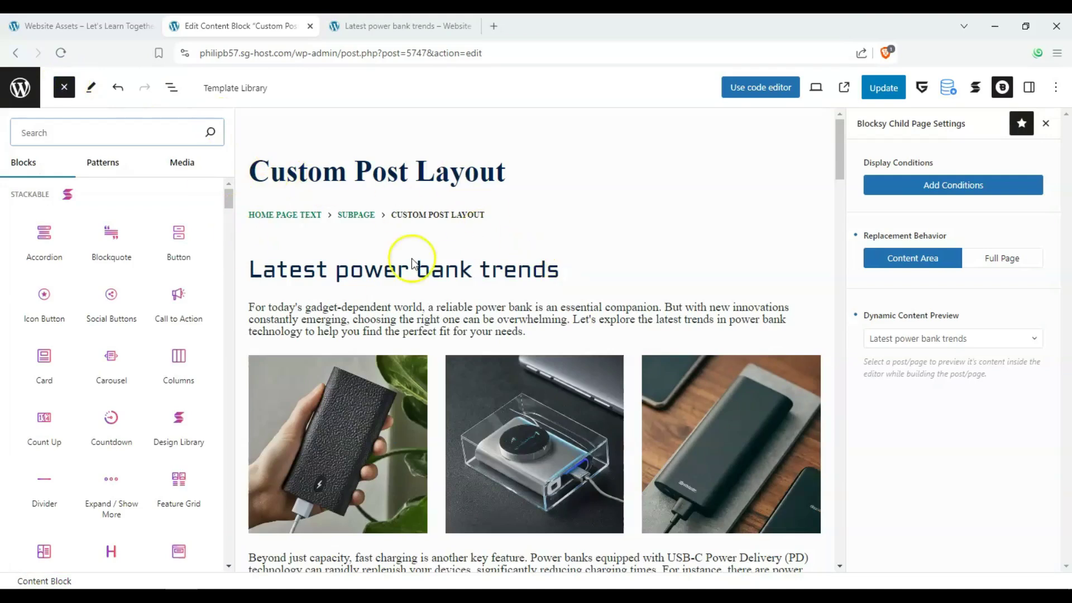
left_click(323, 240)
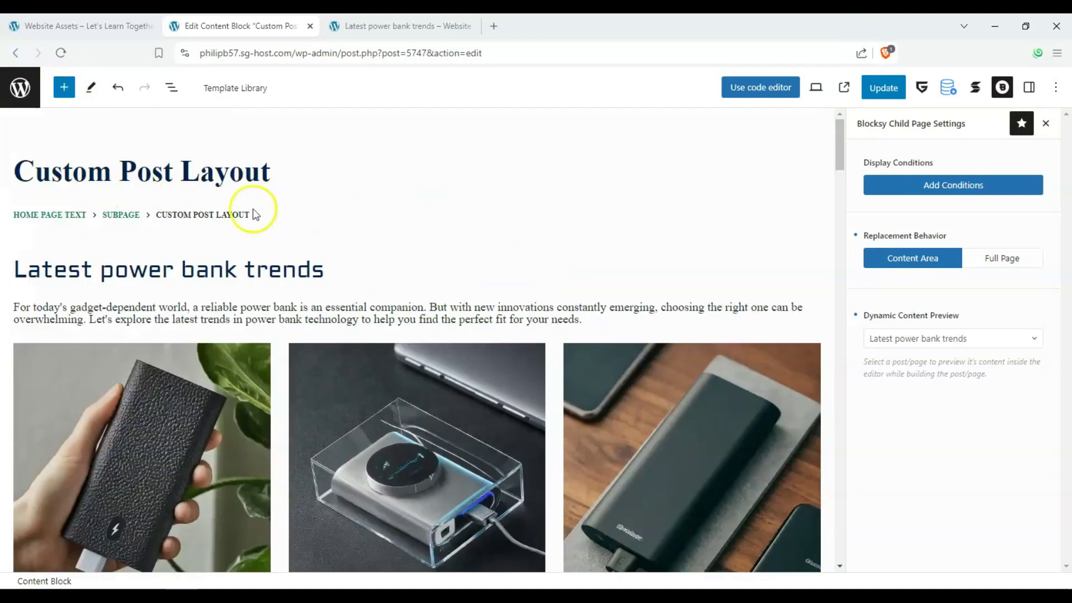
mouse_move(208, 235)
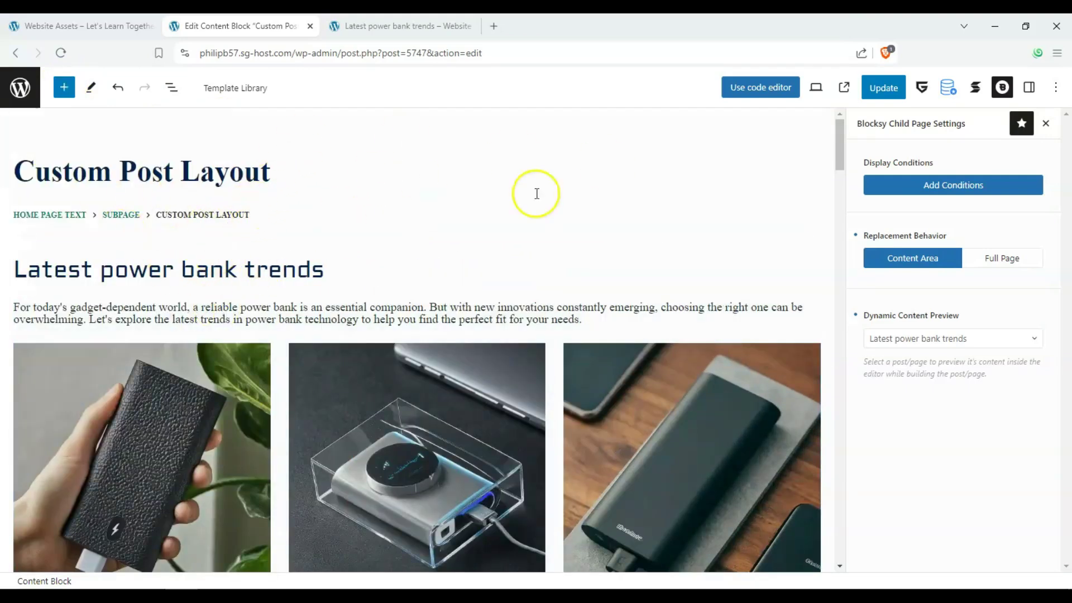
left_click_drag(839, 145, 904, 72)
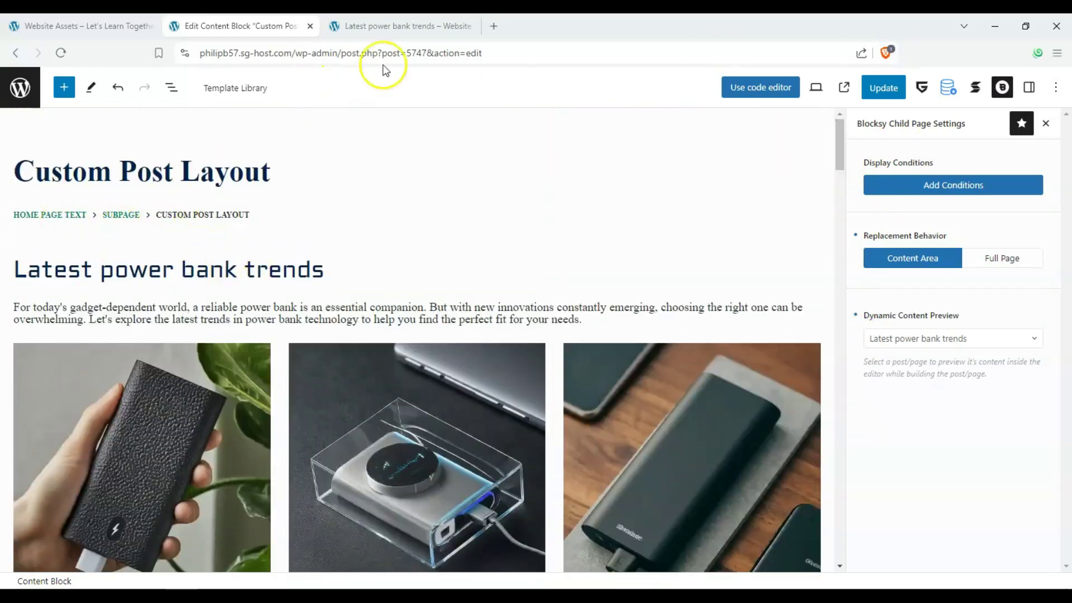
left_click(390, 26)
left_click(277, 26)
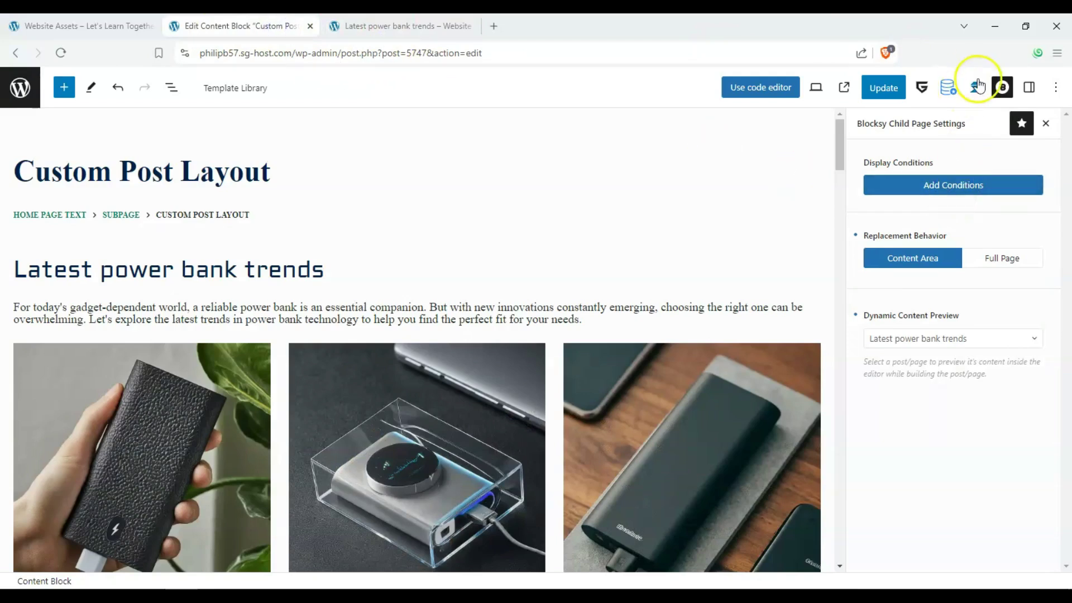
Add a display condition including All Singulars, save the conditions, and update the content block
left_click(979, 184)
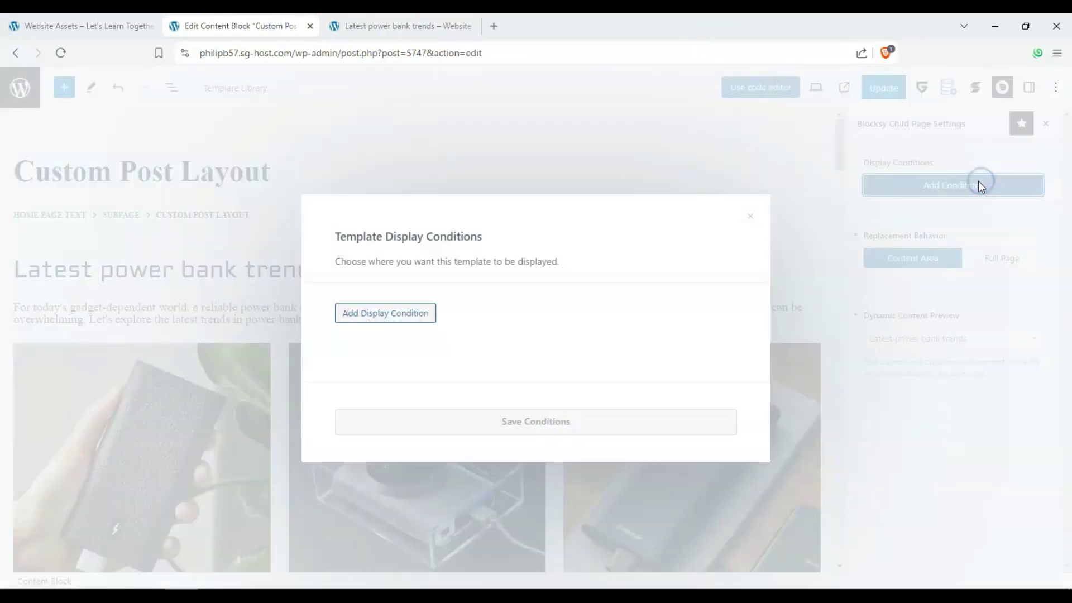
left_click(433, 302)
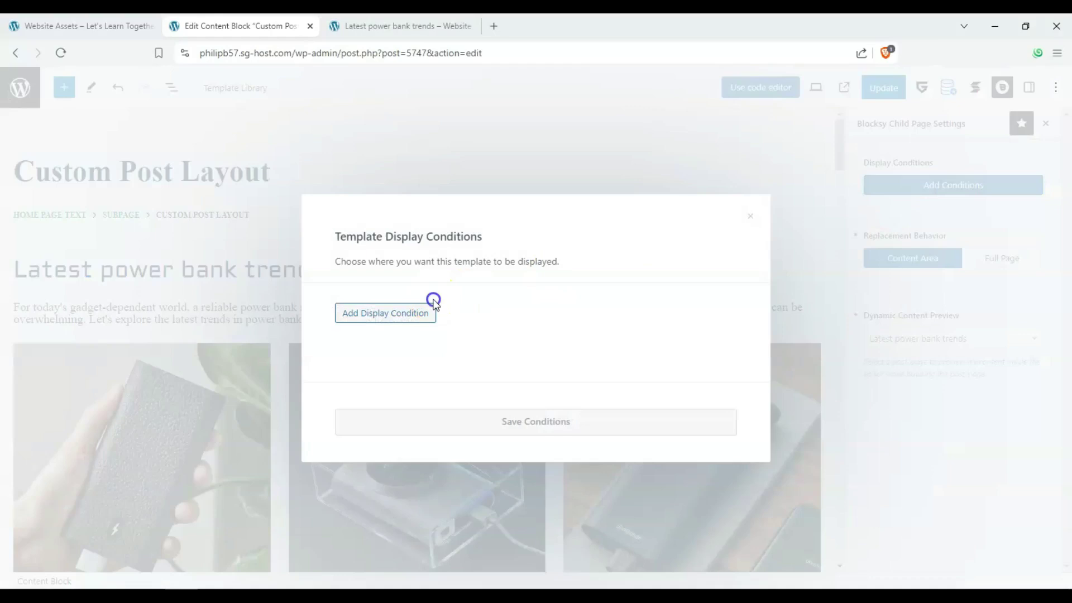
left_click(390, 300)
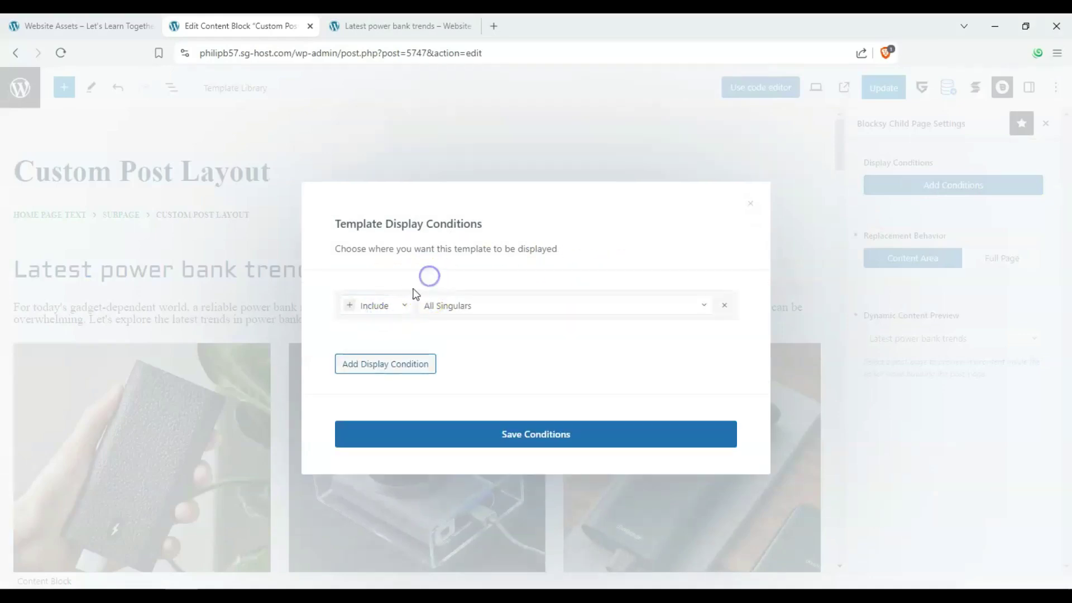
left_click(500, 312)
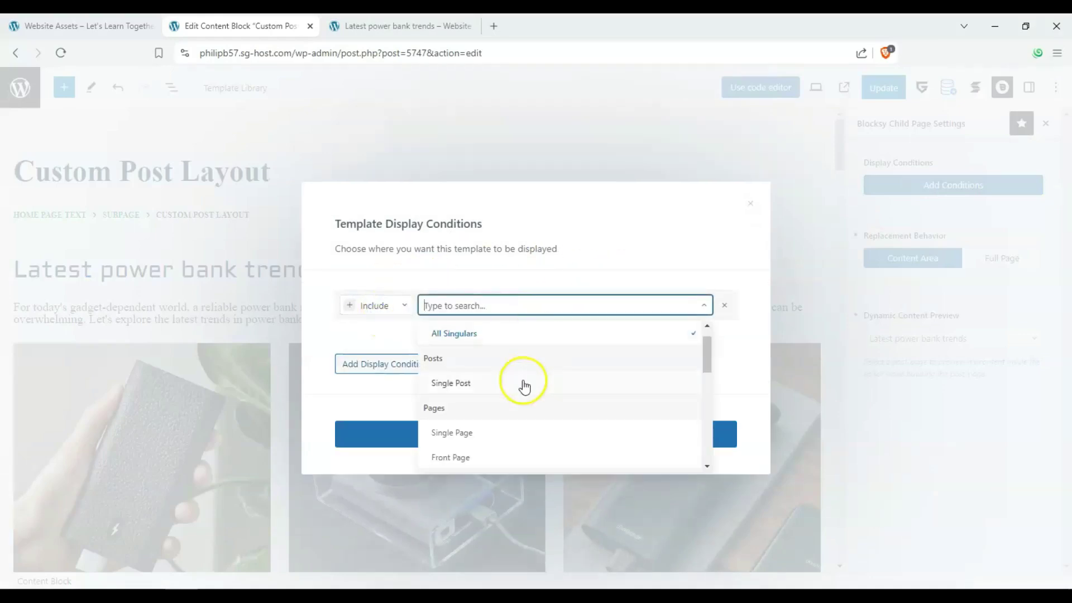
left_click(505, 384)
left_click(535, 311)
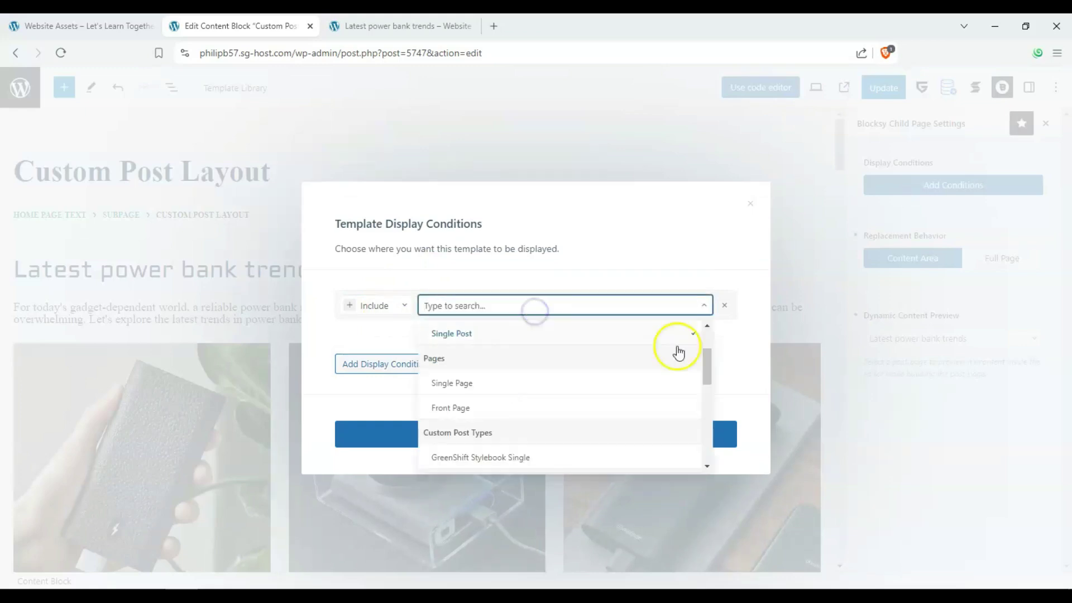
mouse_move(707, 362)
left_mouse_down()
mouse_move(705, 437)
mouse_move(716, 400)
mouse_move(709, 457)
mouse_move(699, 350)
left_mouse_up()
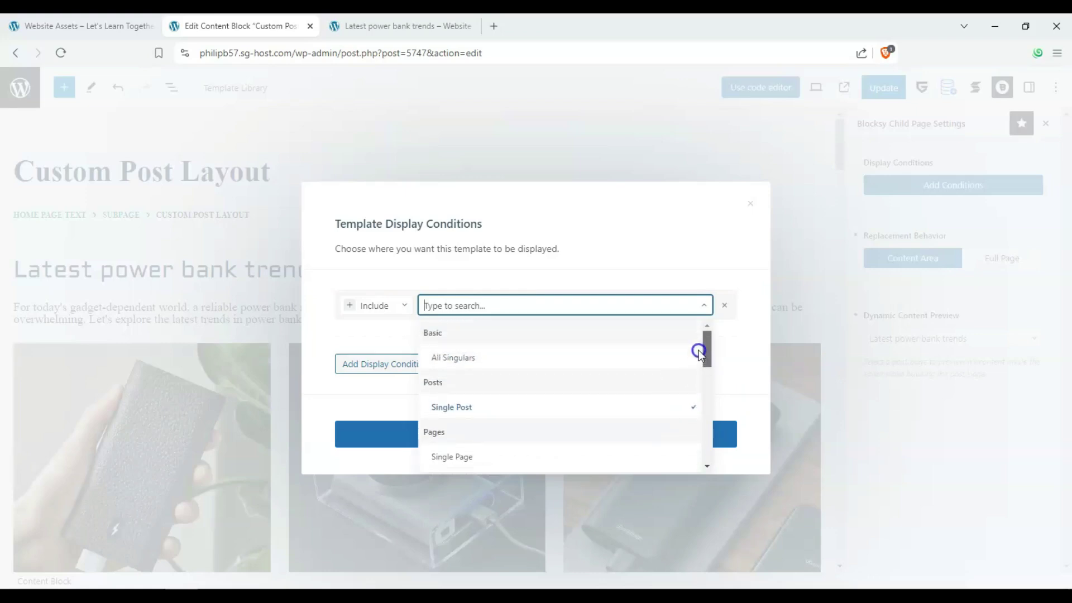
left_click(474, 358)
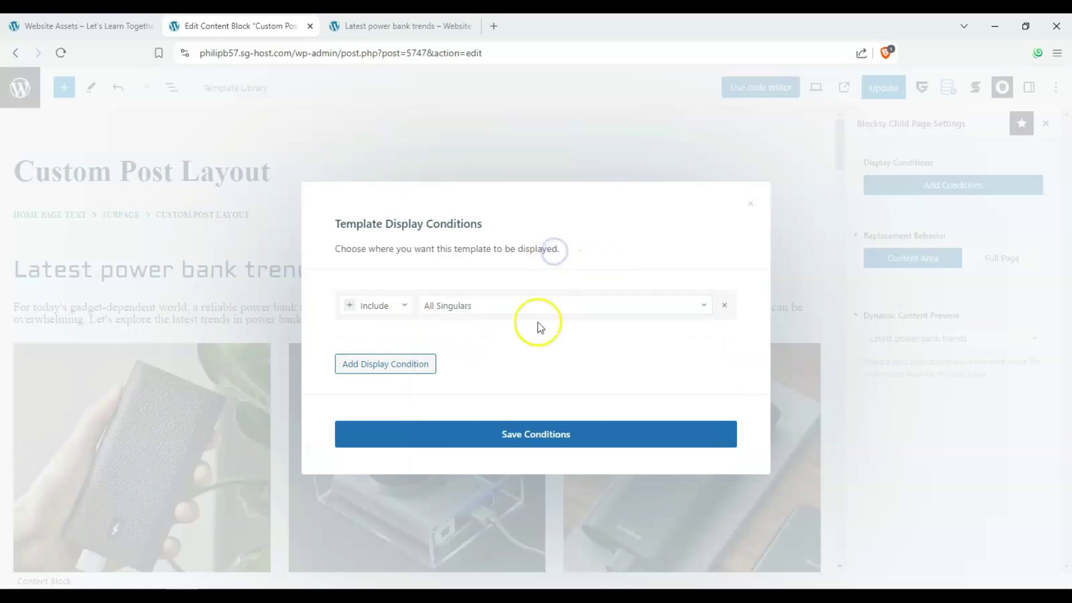
left_click(453, 427)
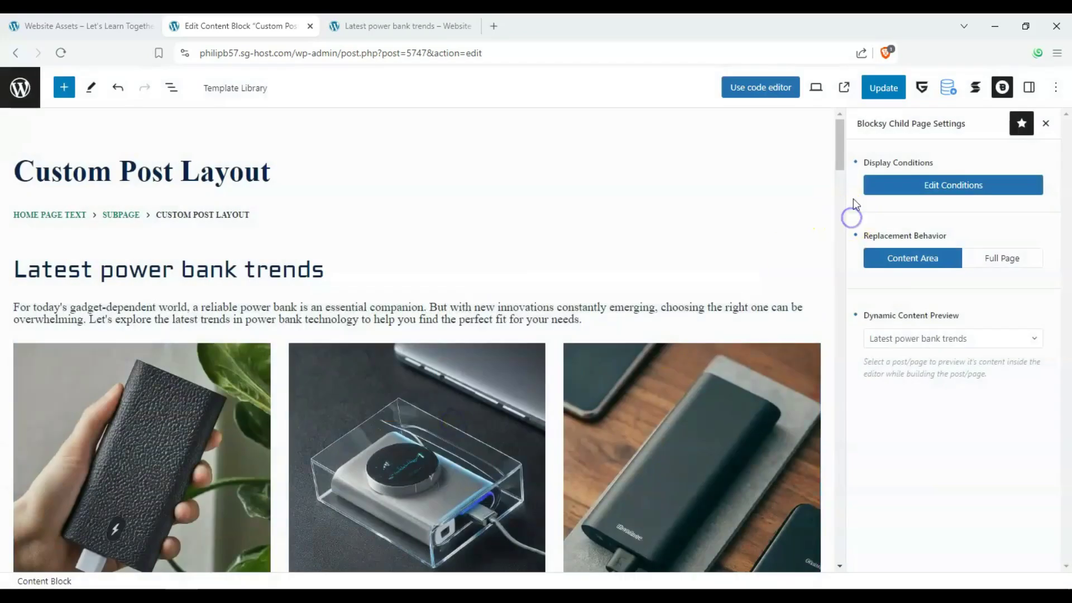
left_click(1024, 88)
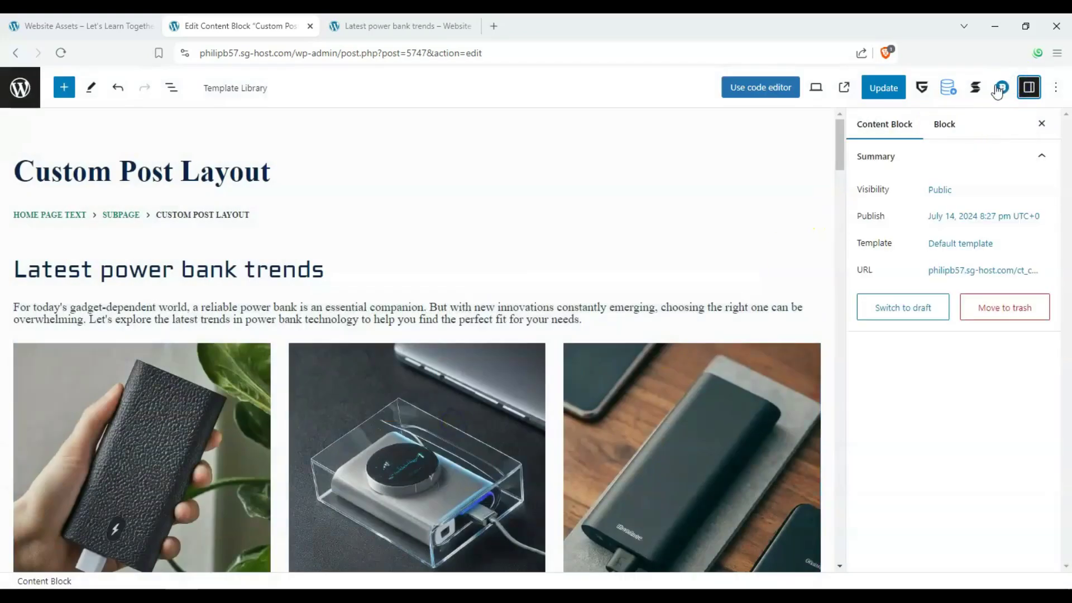
left_click(882, 88)
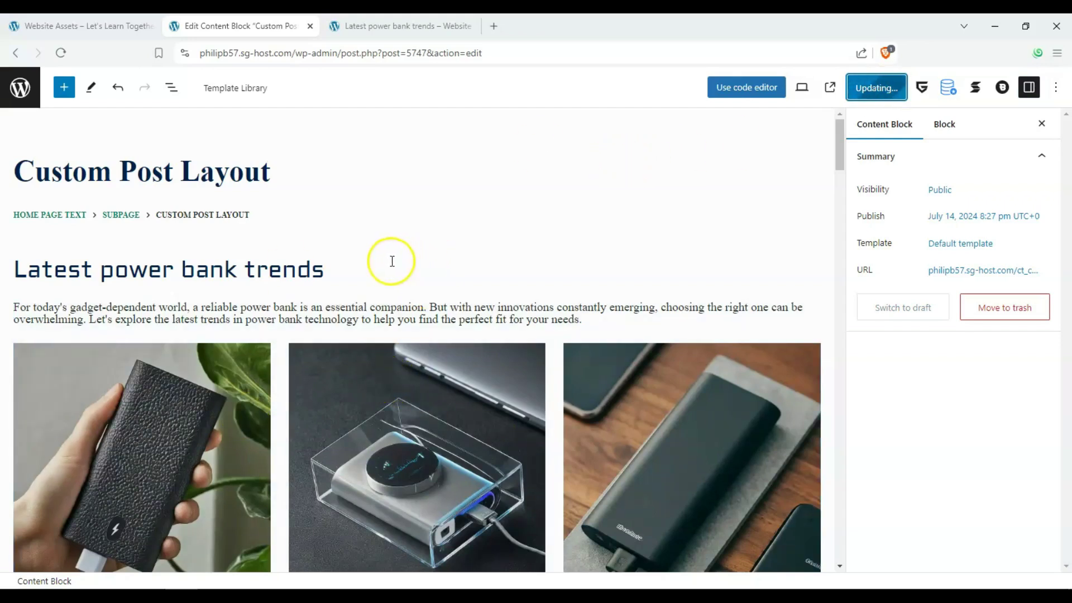
Reload the live 'Latest power bank trends' post to load the new custom layout
left_click(383, 27)
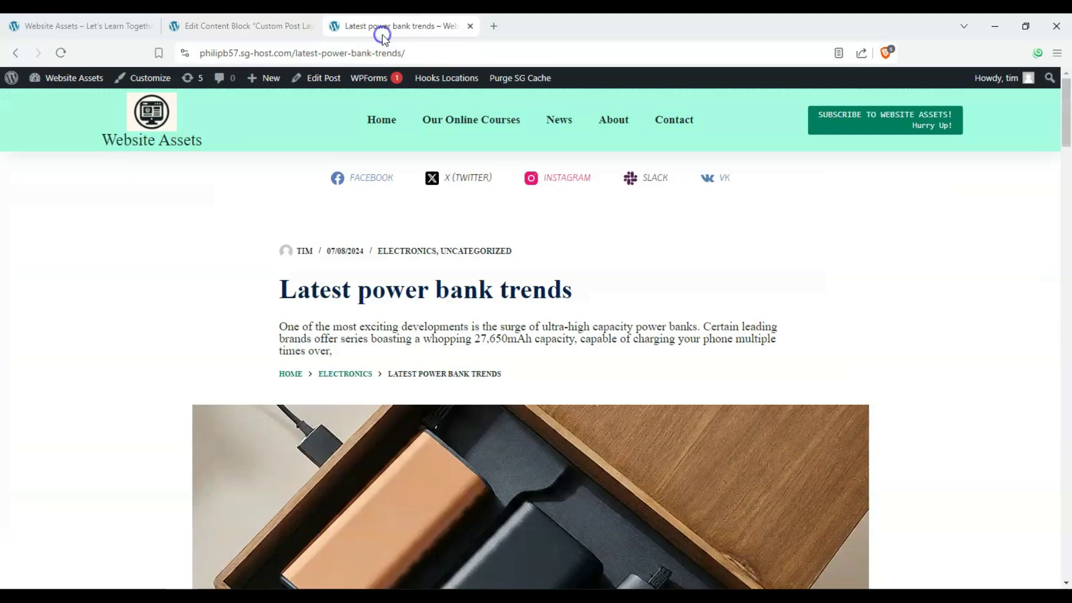
mouse_move(1064, 118)
left_mouse_down()
mouse_move(1065, 525)
mouse_move(1067, 103)
left_mouse_up()
left_click(61, 53)
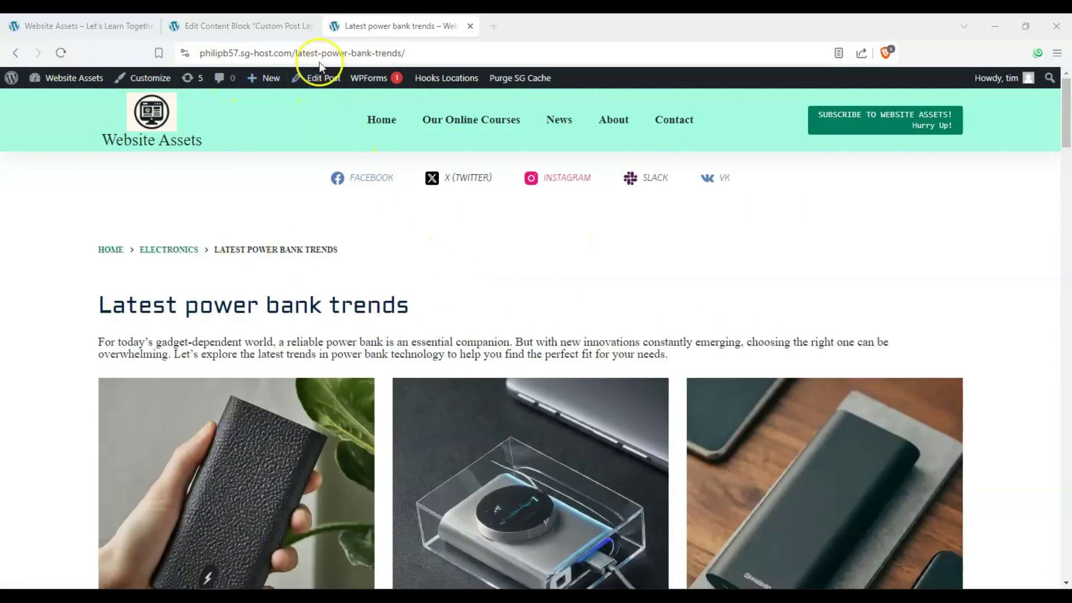
scroll(1068, 129, "down", 2)
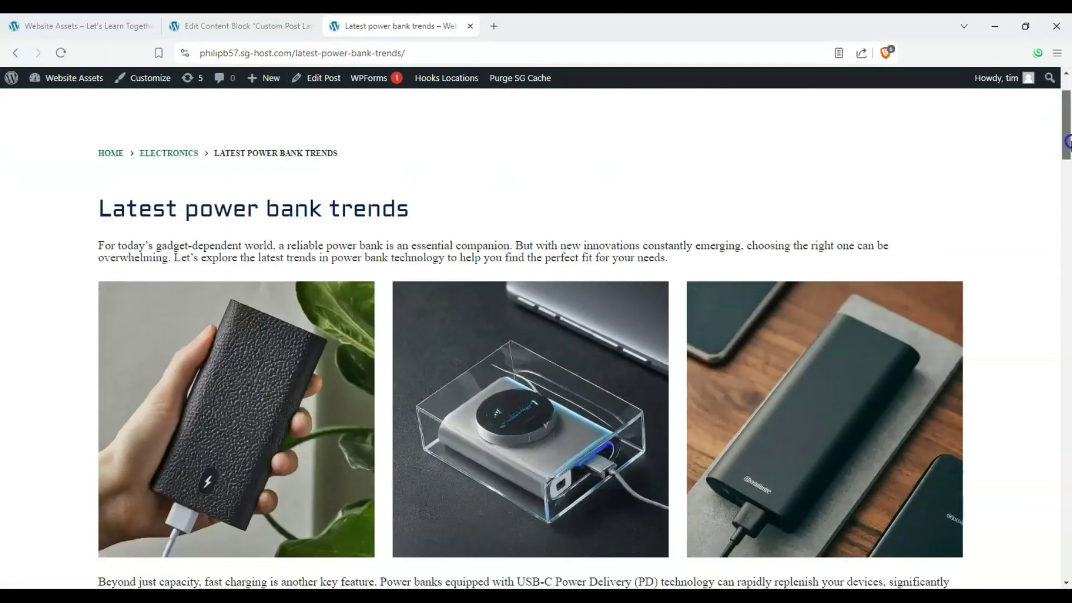
scroll(1068, 129, "up", 2)
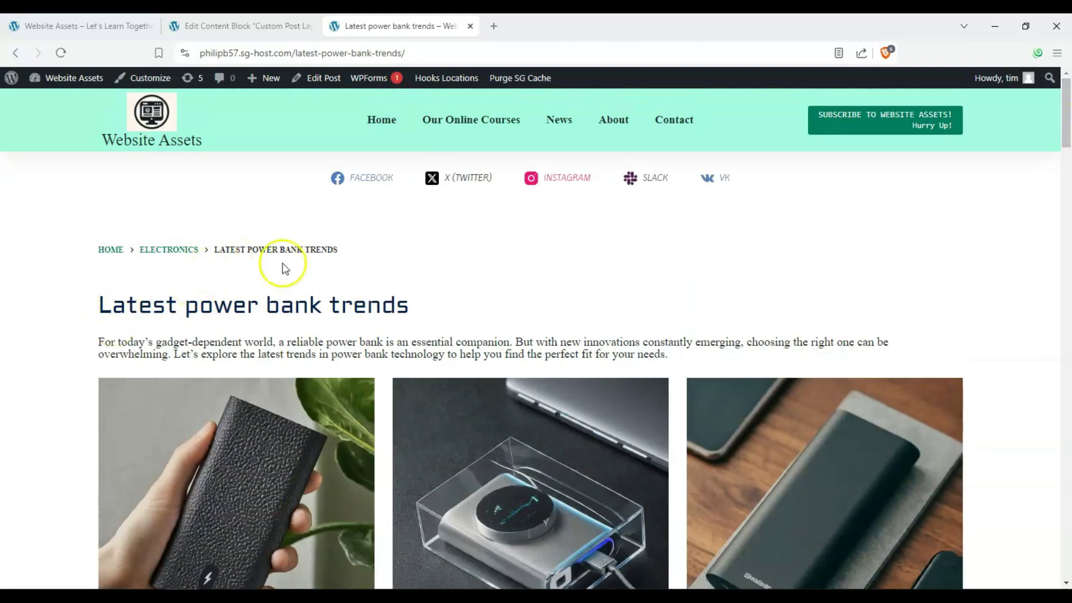
Highlight the 'Latest power bank trends' title to check it sits below the breadcrumbs
left_click_drag(286, 265, 125, 270)
left_click(125, 272)
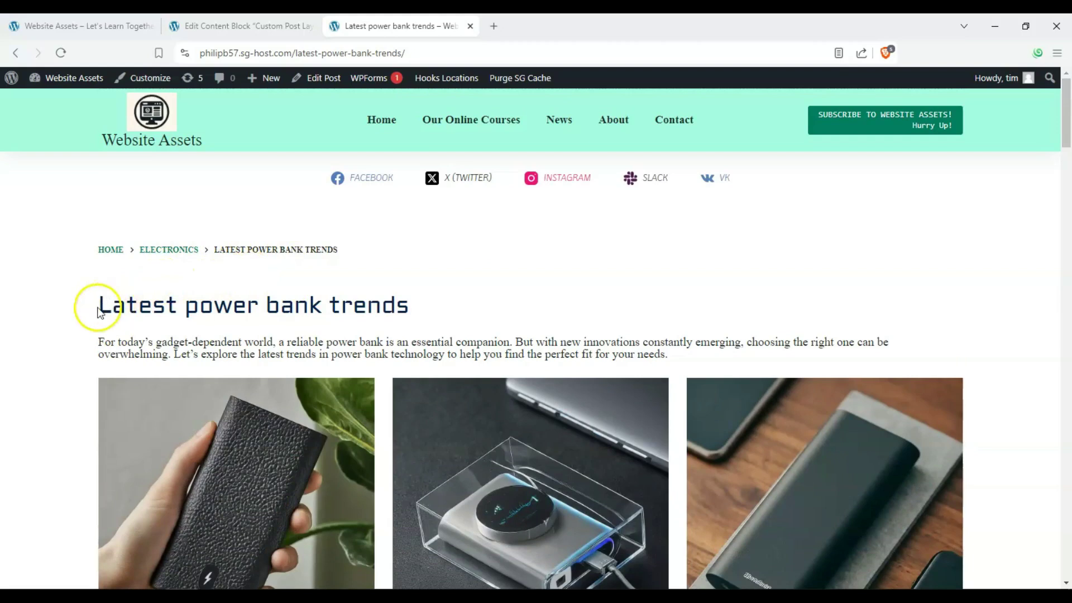
left_click_drag(99, 305, 412, 313)
left_click(410, 319)
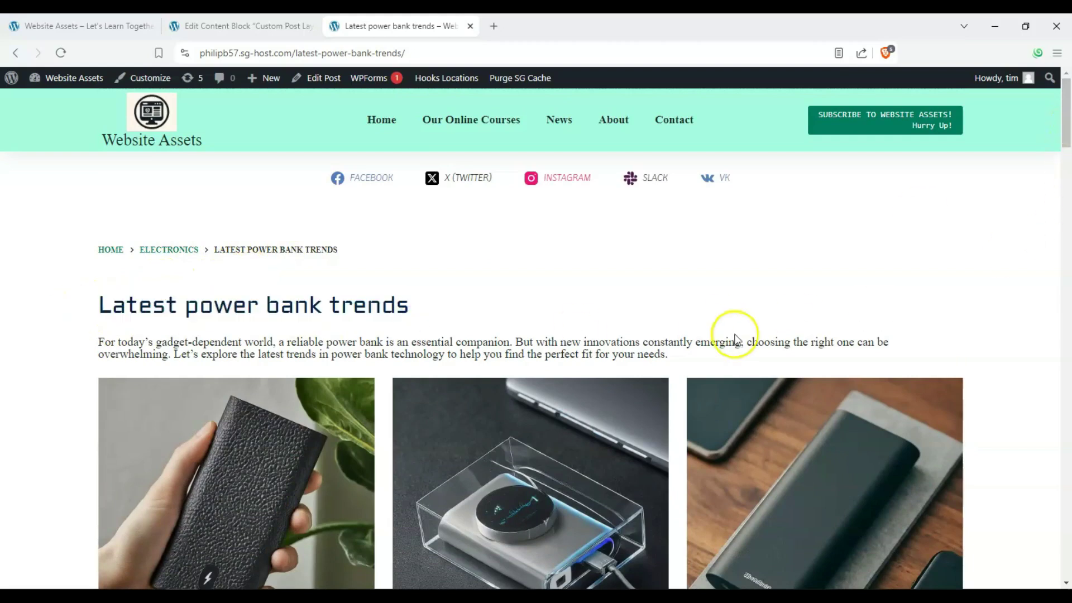
Scroll the live post to review the breadcrumbs, title, intro text and images
left_click_drag(1064, 148, 1067, 122)
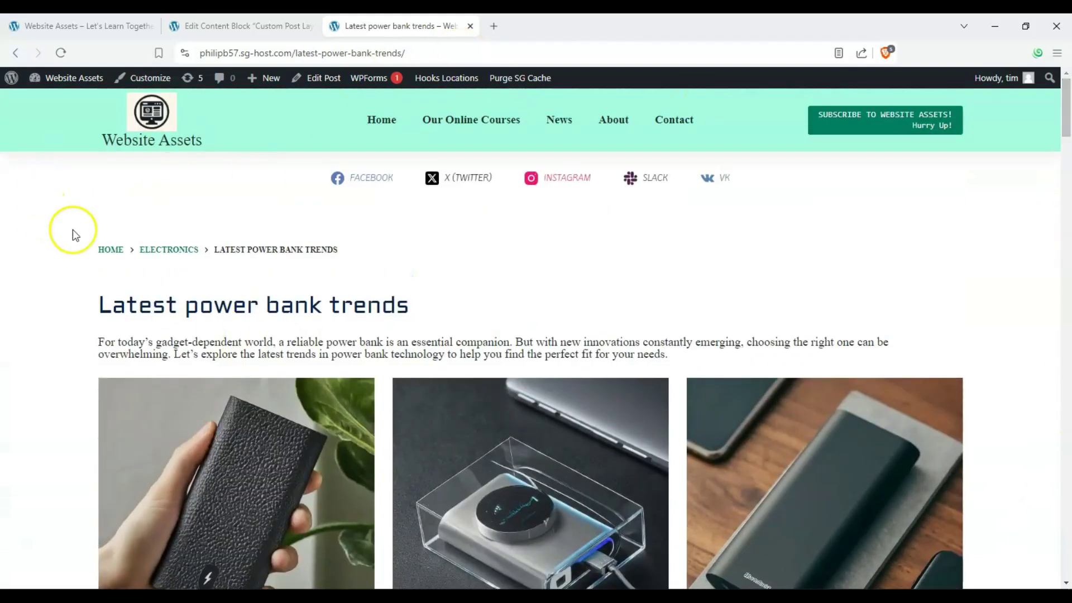
scroll(75, 235, "down", 2)
scroll(75, 234, "up", 2)
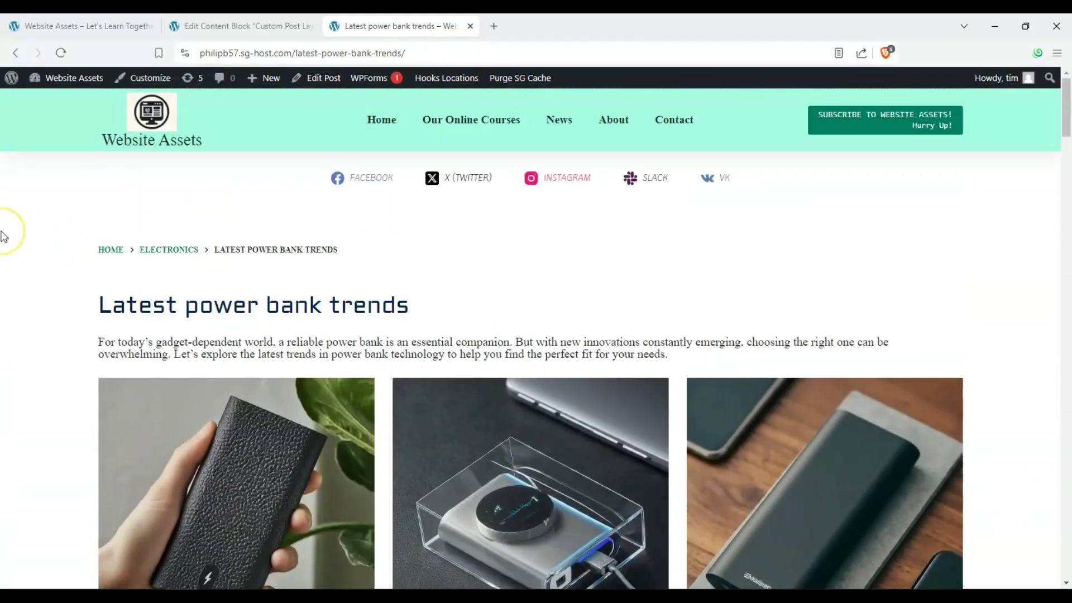
scroll(5, 237, "down", 2)
scroll(9, 237, "up", 2)
scroll(9, 237, "down", 4)
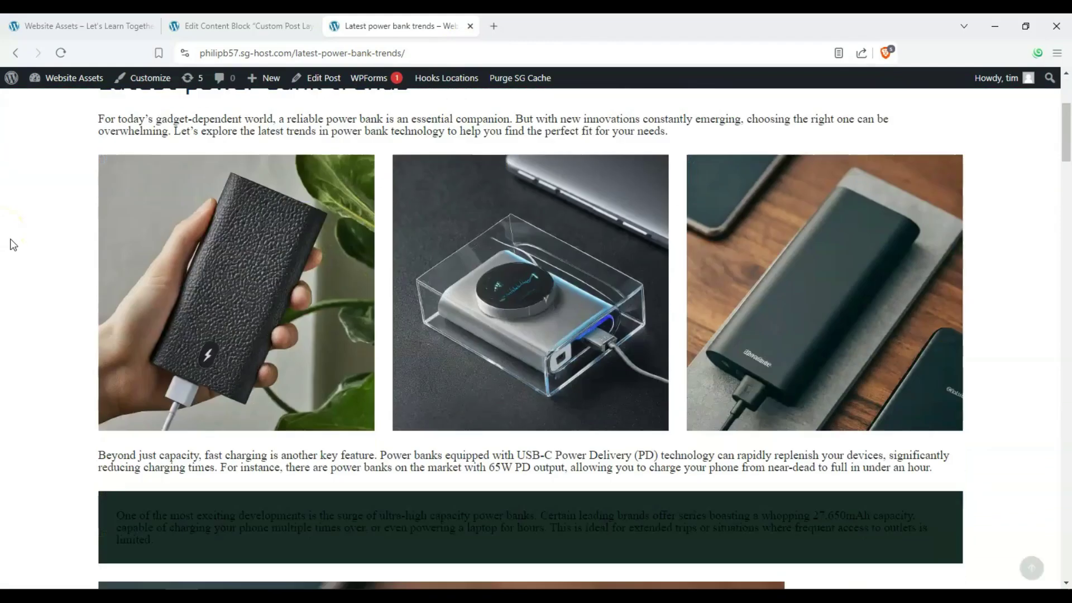
scroll(17, 248, "up", 2)
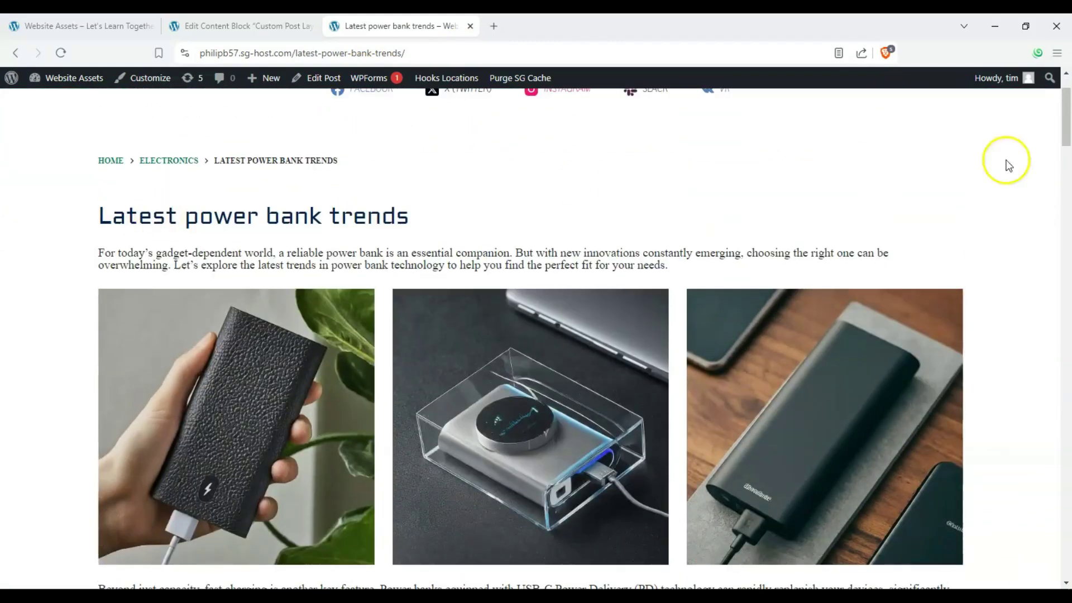
scroll(1009, 166, "down", 6)
scroll(1030, 562, "up", 8)
Compare the live post against the content block editor, then return to the live post
left_click(193, 24)
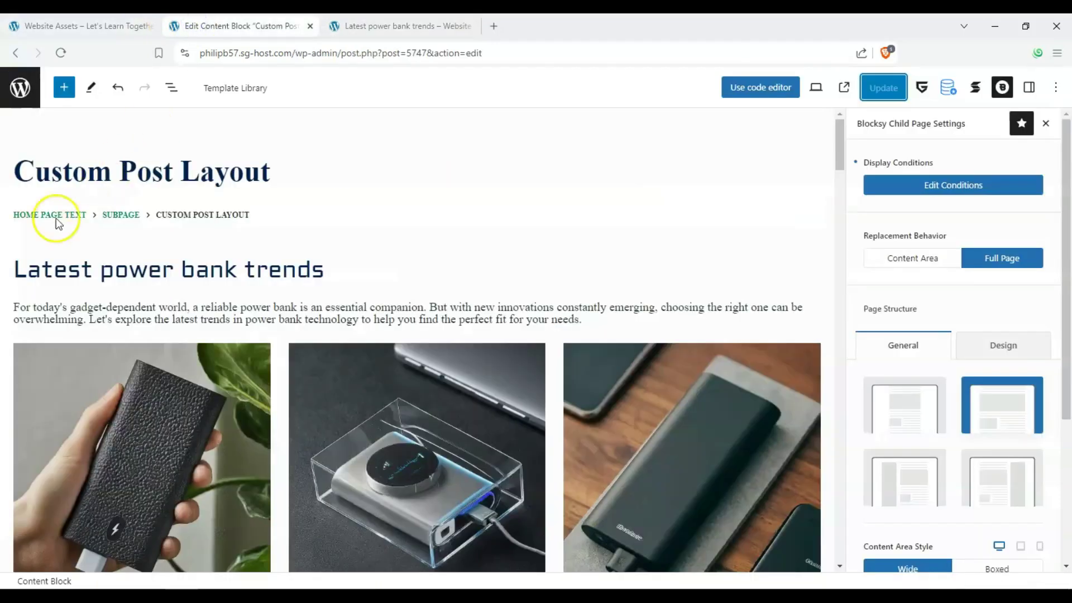
scroll(24, 233, "down", 3)
scroll(19, 235, "up", 3)
scroll(15, 244, "down", 9)
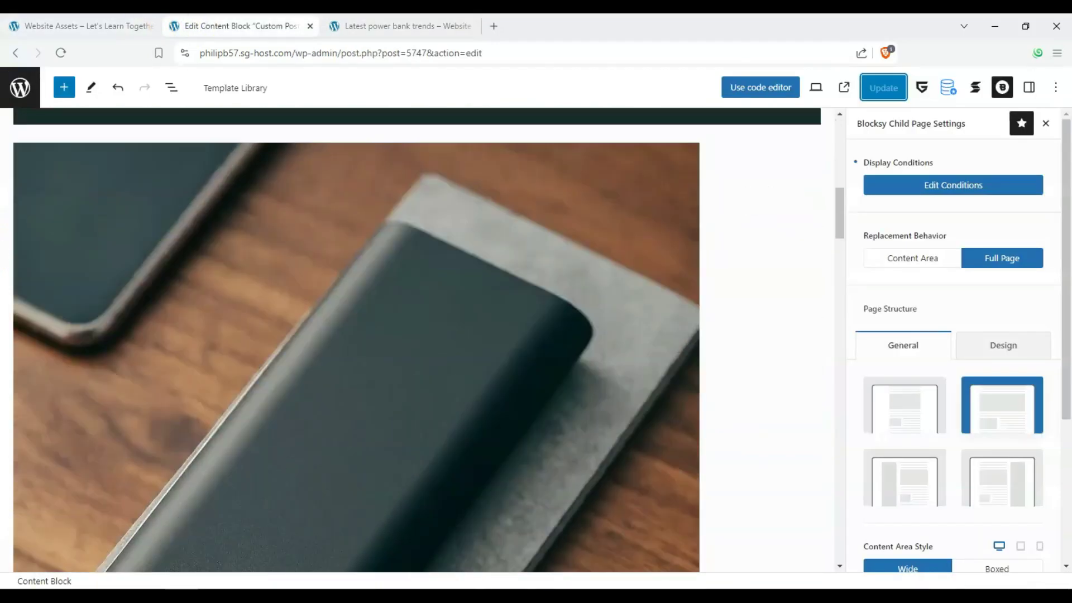
scroll(223, 168, "up", 9)
left_click(407, 24)
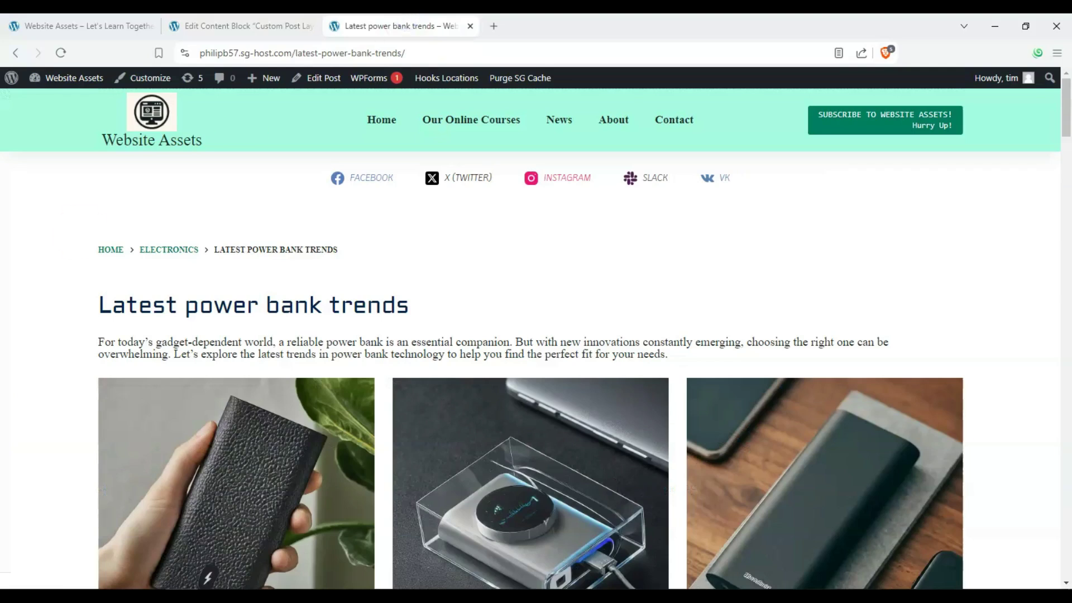